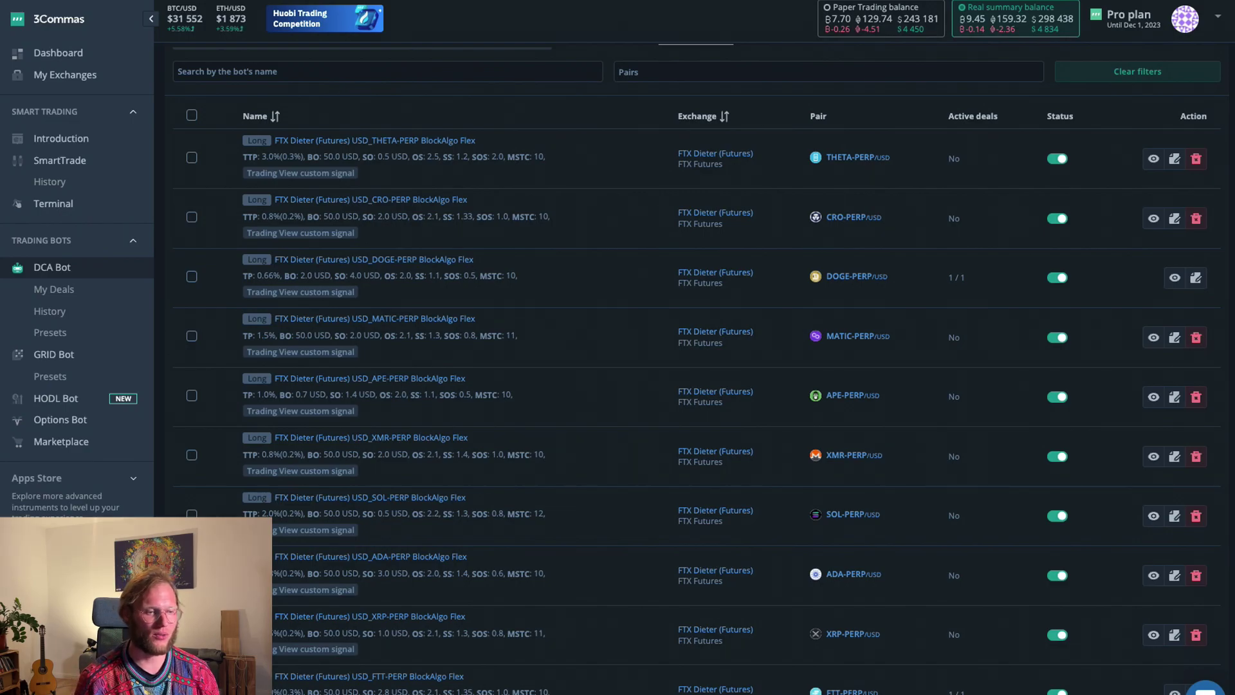
Open the BTC-PERP BlockAlgo Flex bot's settings from the 3Commas bot list.
{"action": "scroll", "coordinate": [791, 328], "scroll_direction": "down", "scroll_amount": 3}
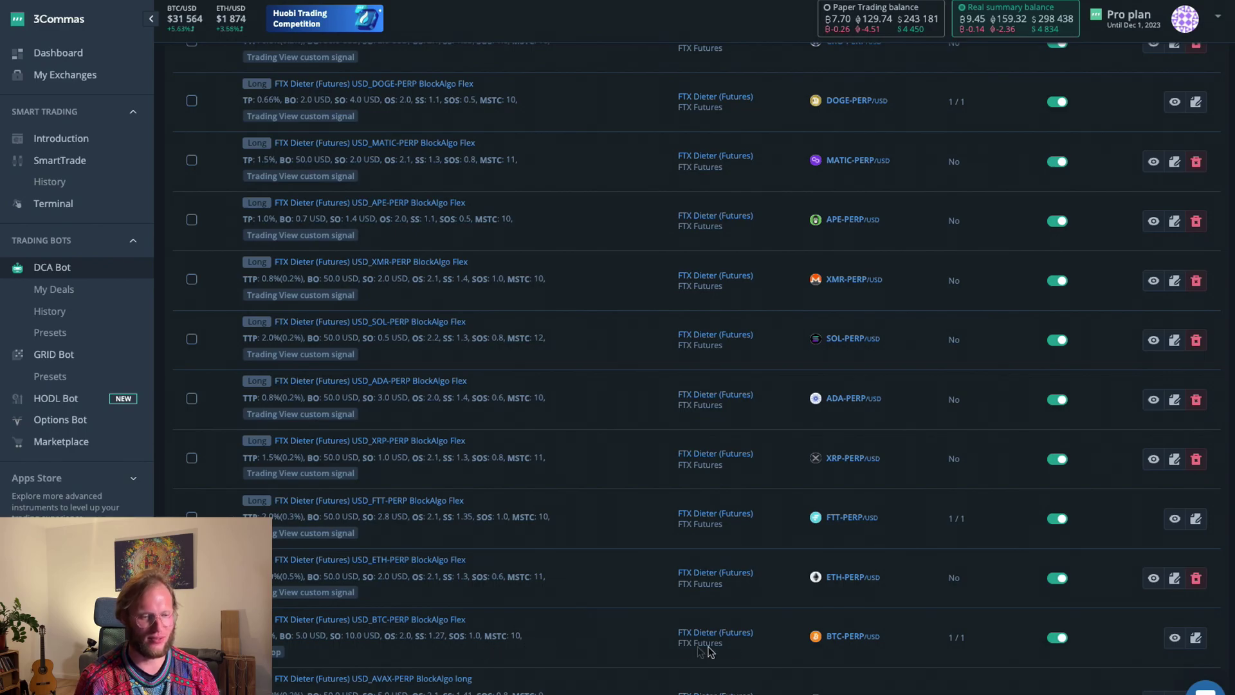
{"action": "left_click", "coordinate": [1196, 638]}
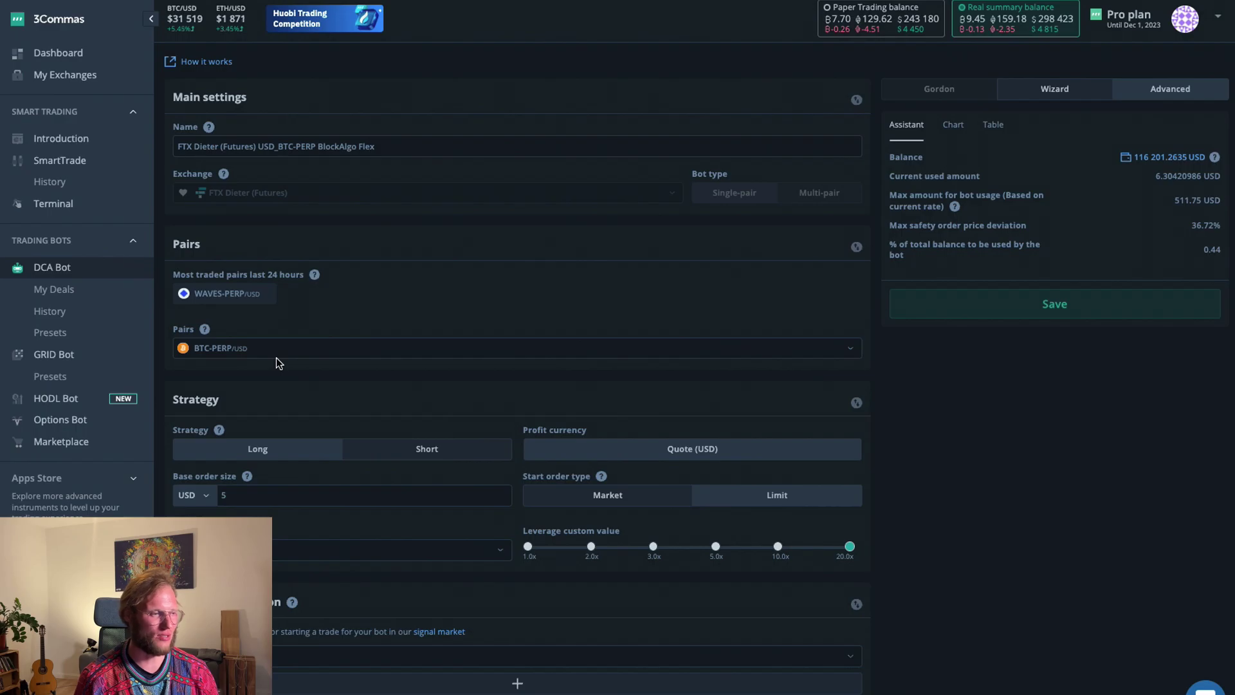
{"action": "scroll", "coordinate": [298, 427], "scroll_direction": "down", "scroll_amount": 6}
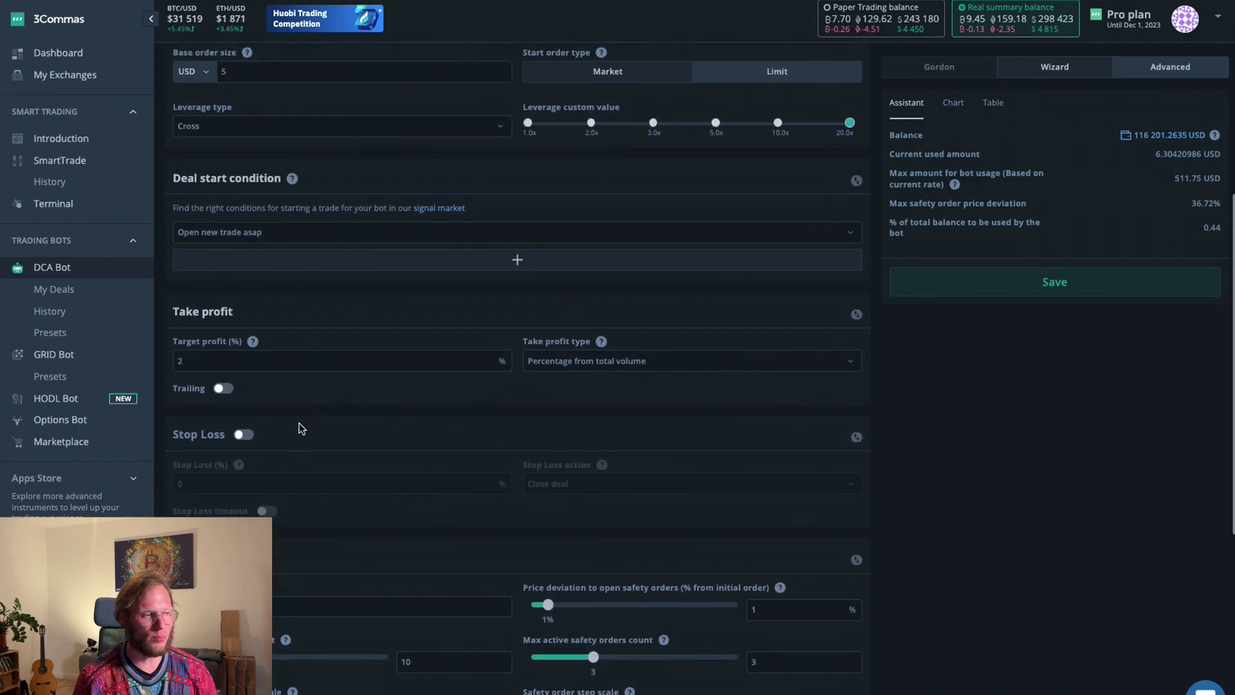
{"action": "scroll", "coordinate": [298, 428], "scroll_direction": "up", "scroll_amount": 3}
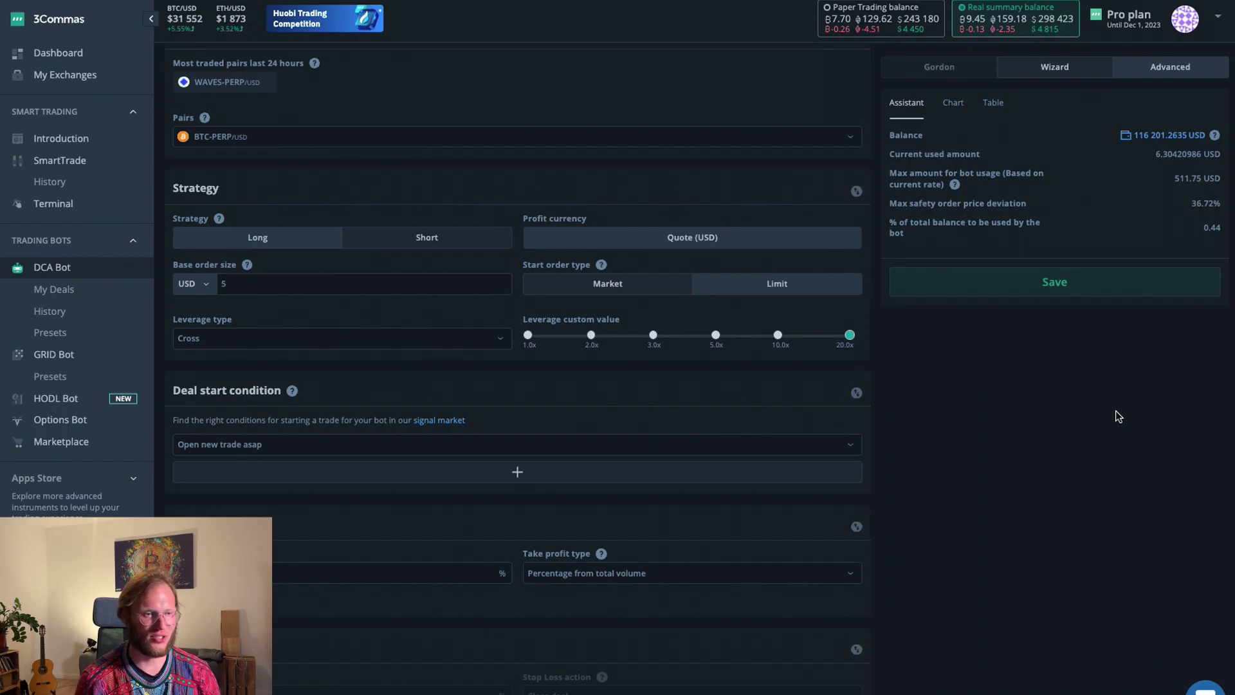
{"action": "scroll", "coordinate": [686, 430], "scroll_direction": "up", "scroll_amount": 3}
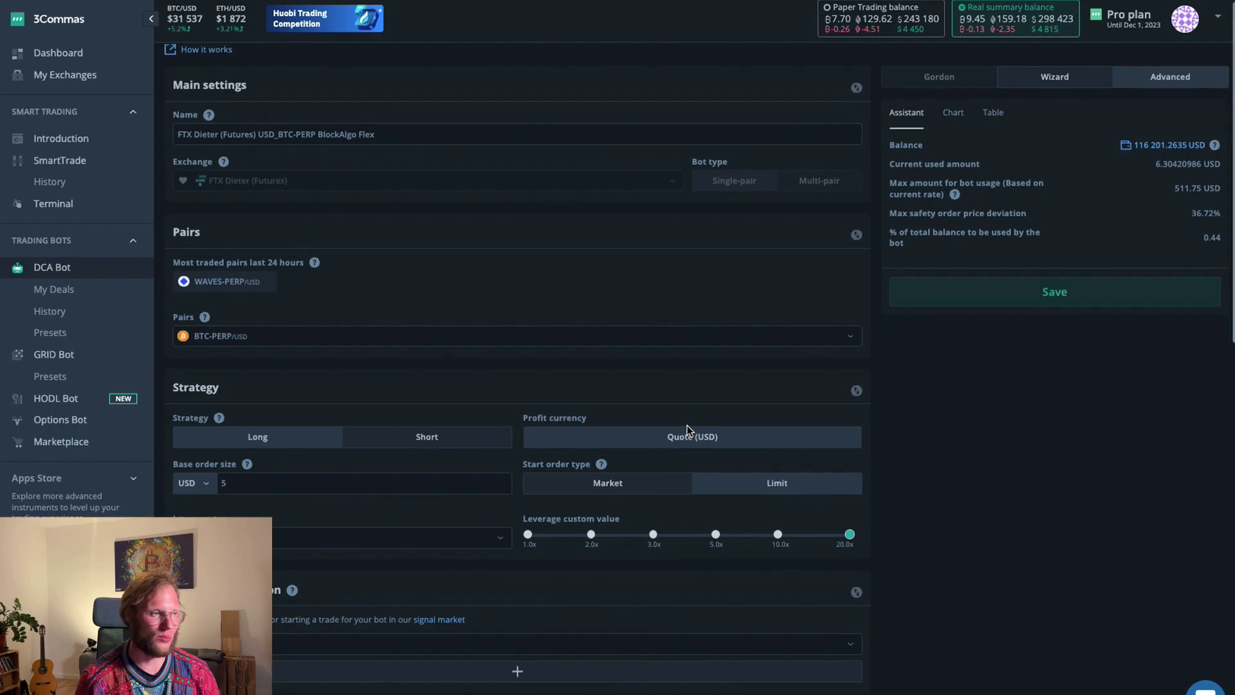
{"action": "scroll", "coordinate": [687, 430], "scroll_direction": "up", "scroll_amount": 1}
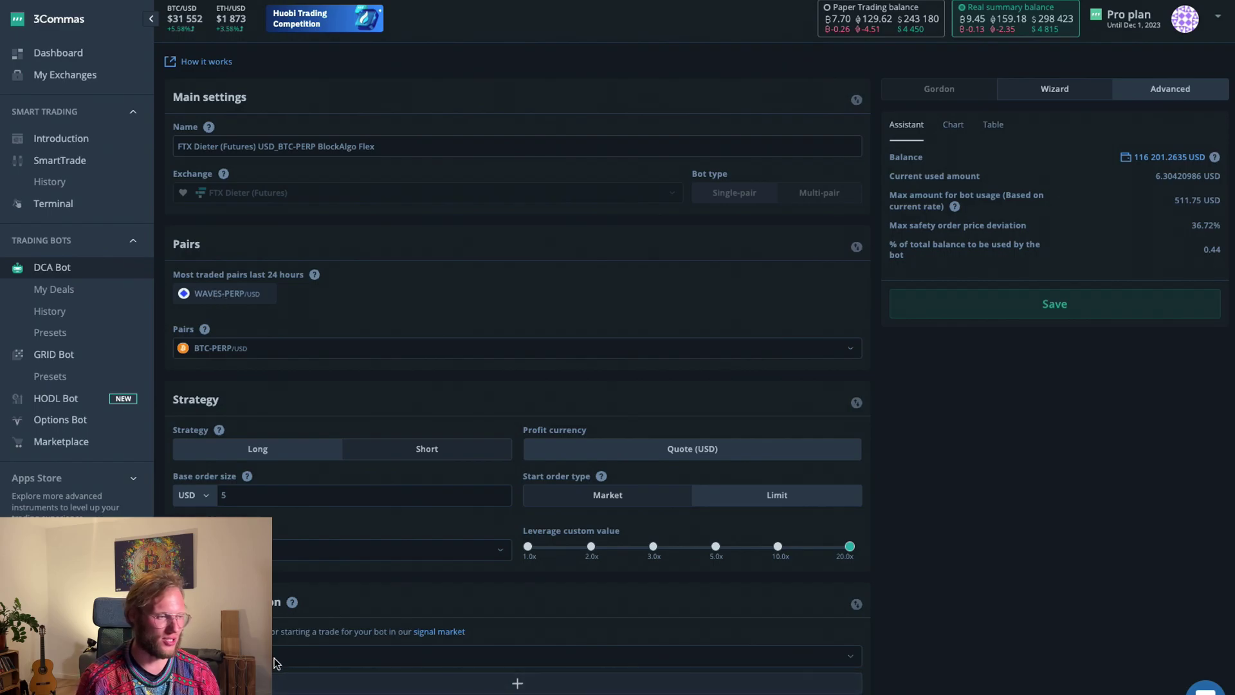
Review the base order size of 5 and the 2% target profit fields.
{"action": "double_click", "coordinate": [264, 496]}
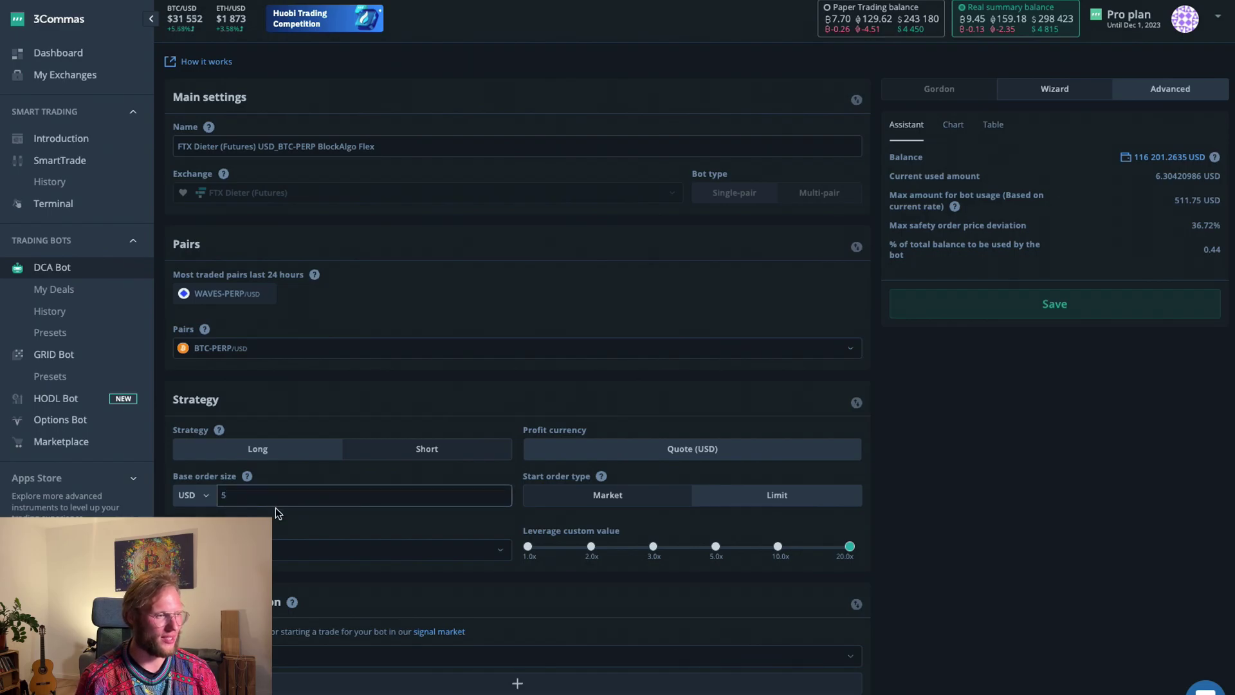
{"action": "scroll", "coordinate": [277, 512], "scroll_direction": "down", "scroll_amount": 1}
{"action": "scroll", "coordinate": [277, 512], "scroll_direction": "down", "scroll_amount": 3}
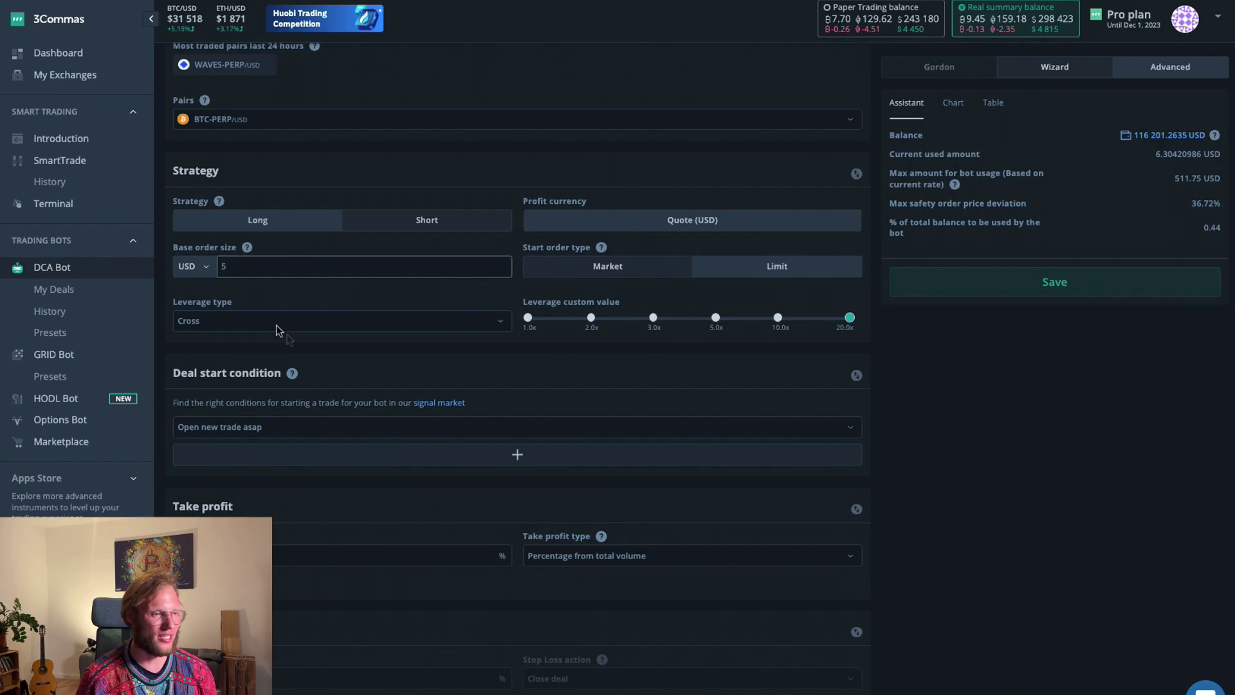
{"action": "scroll", "coordinate": [273, 379], "scroll_direction": "down", "scroll_amount": 3}
{"action": "left_click", "coordinate": [272, 379]}
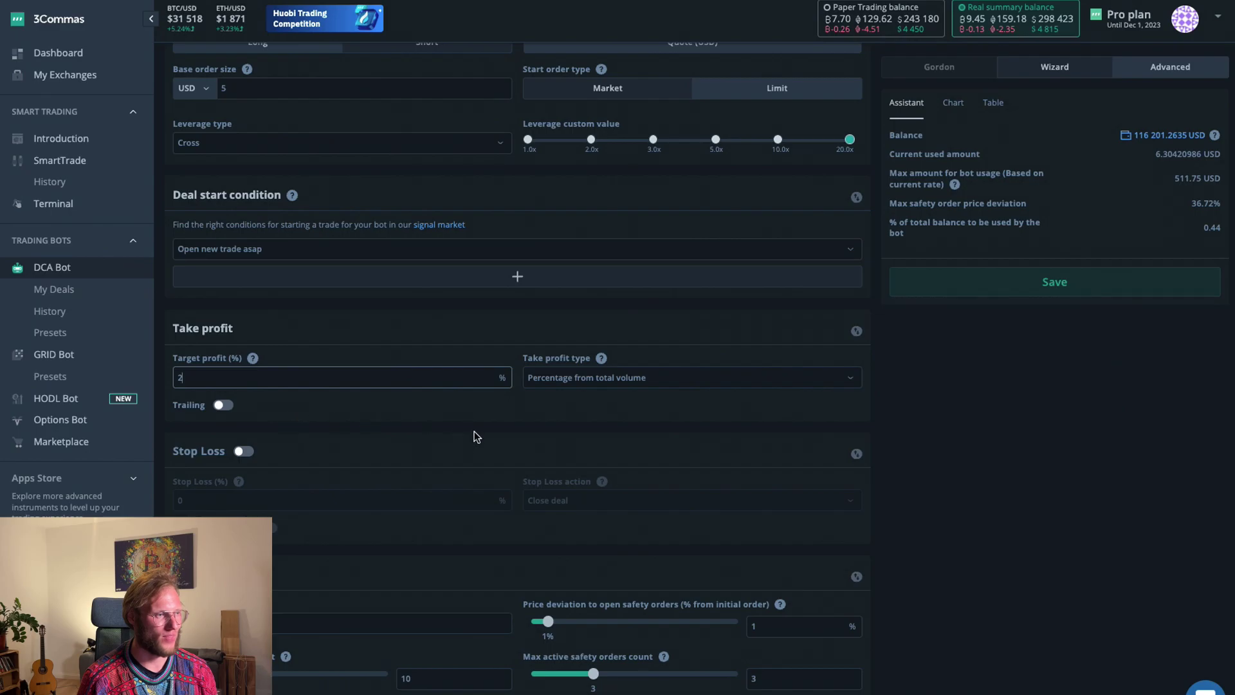
{"action": "scroll", "coordinate": [476, 438], "scroll_direction": "down", "scroll_amount": 1}
{"action": "scroll", "coordinate": [475, 436], "scroll_direction": "down", "scroll_amount": 2}
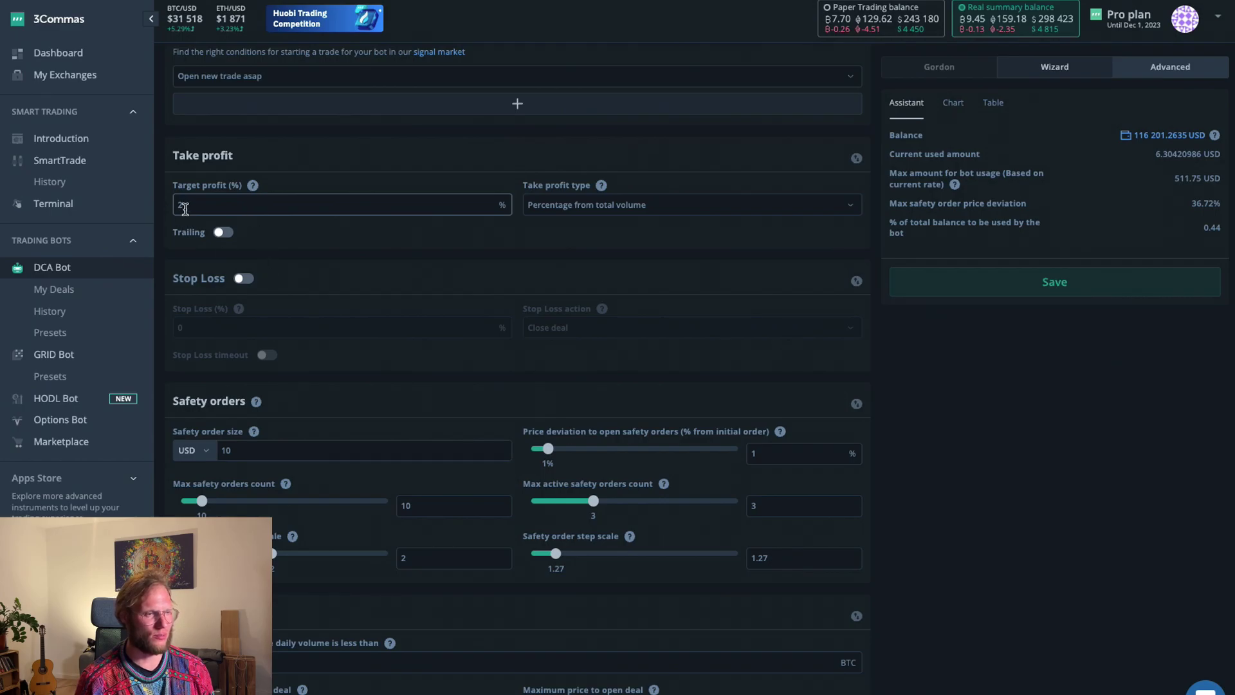
{"action": "scroll", "coordinate": [560, 431], "scroll_direction": "down", "scroll_amount": 1}
{"action": "left_click", "coordinate": [254, 413]}
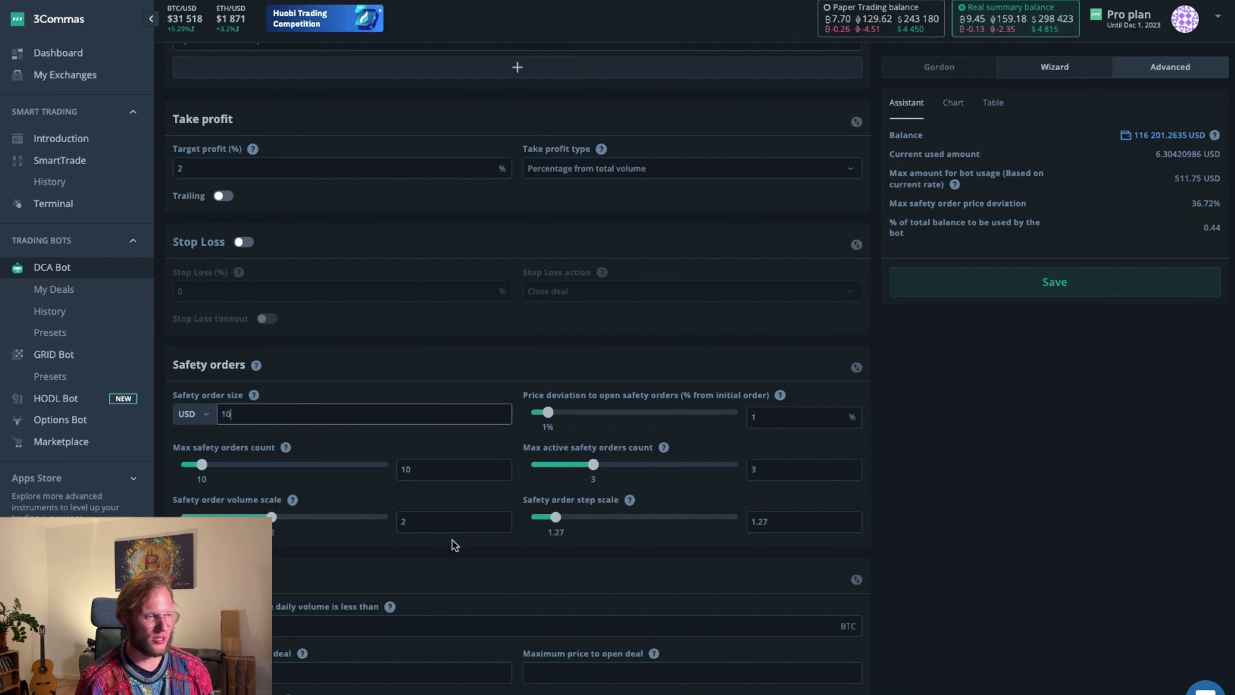
{"action": "left_click", "coordinate": [432, 523]}
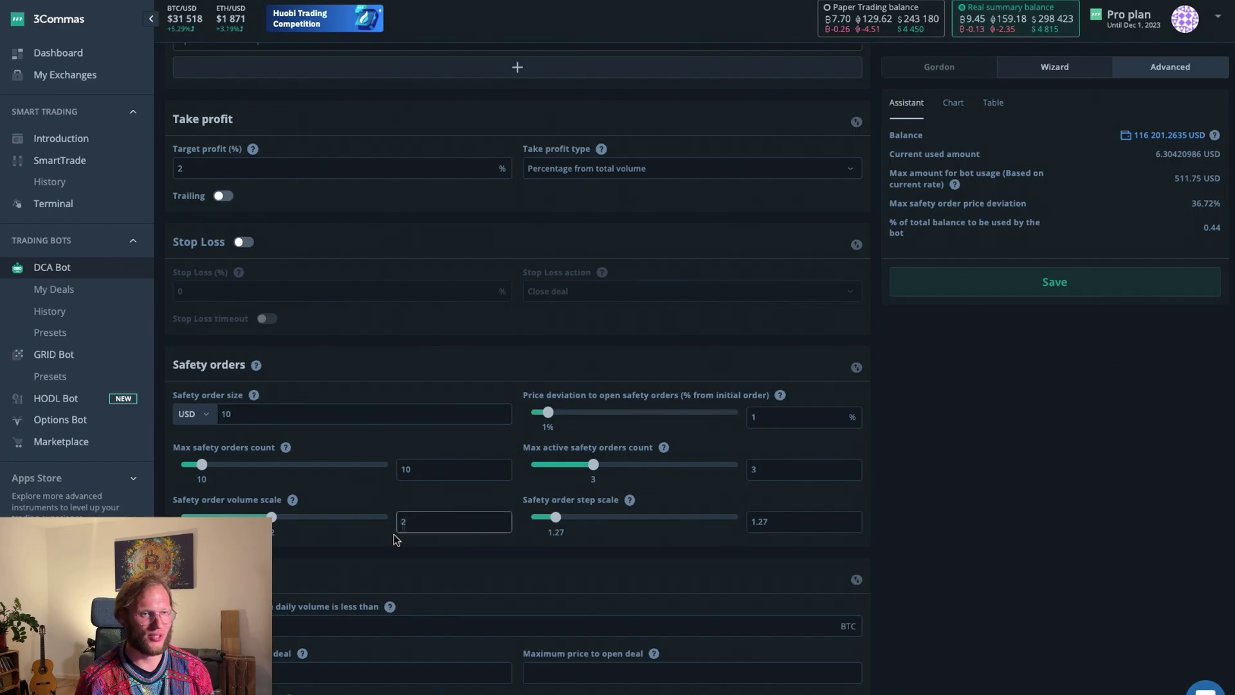
{"action": "left_click", "coordinate": [993, 105]}
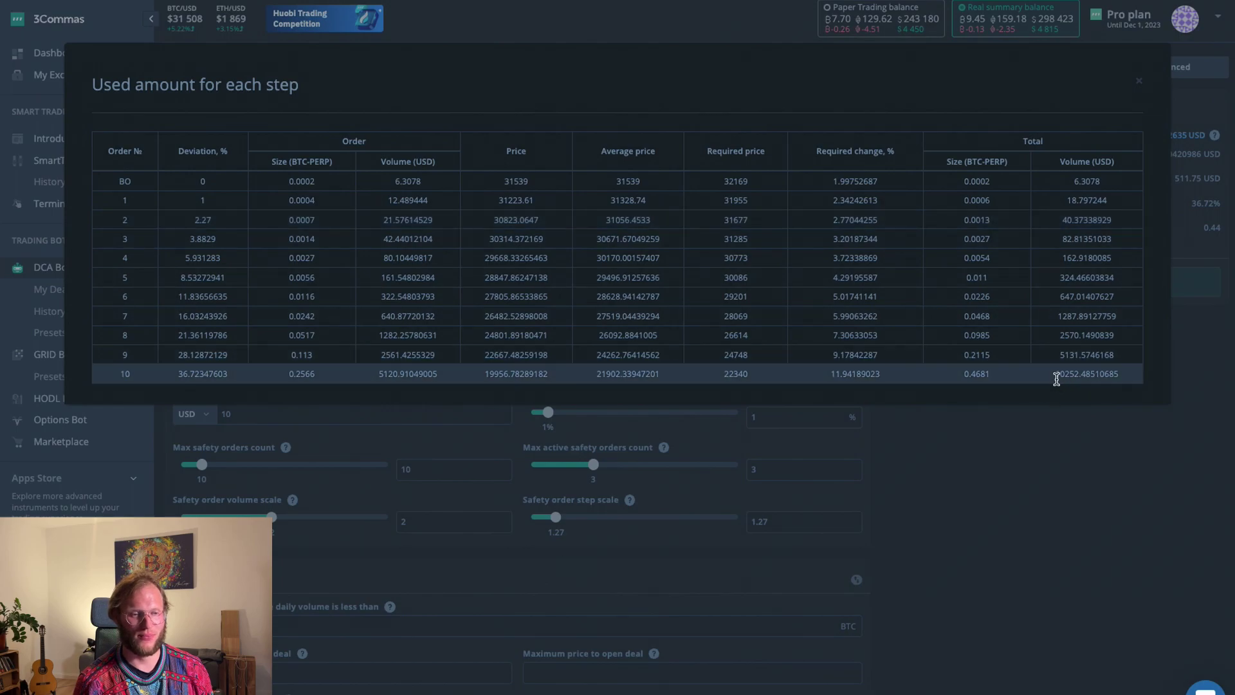
{"action": "left_click_drag", "start_coordinate": [1059, 374], "coordinate": [1153, 373]}
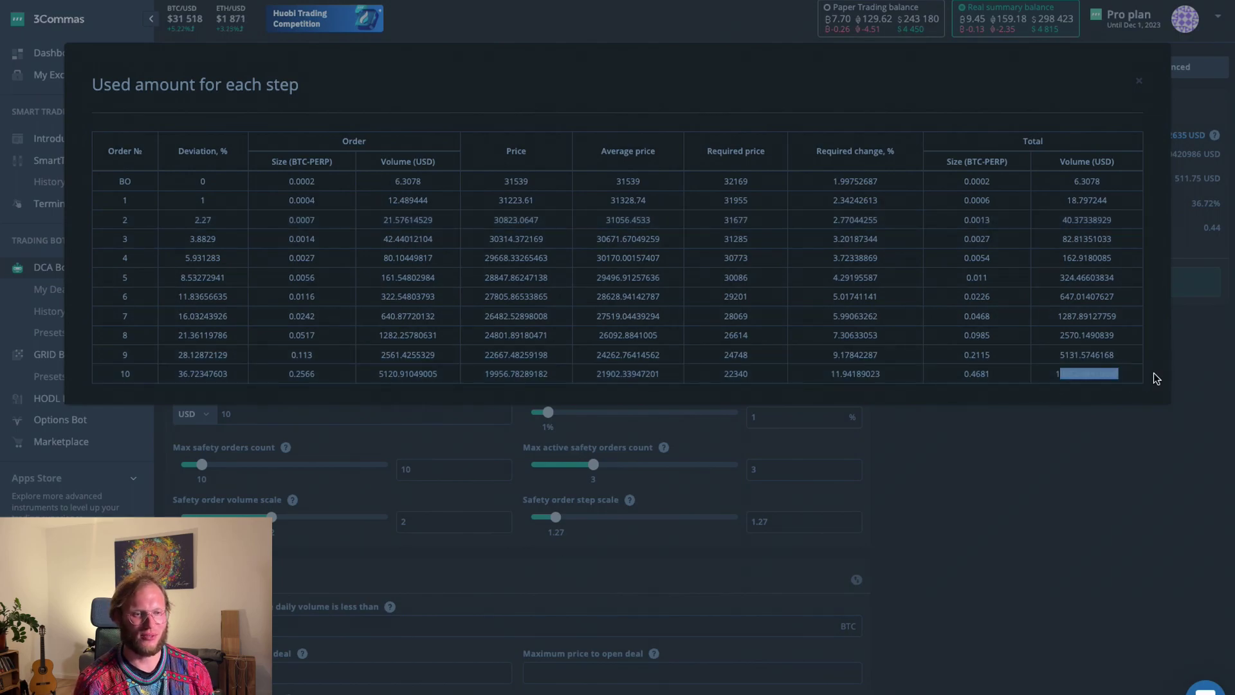
{"action": "left_click", "coordinate": [1086, 399]}
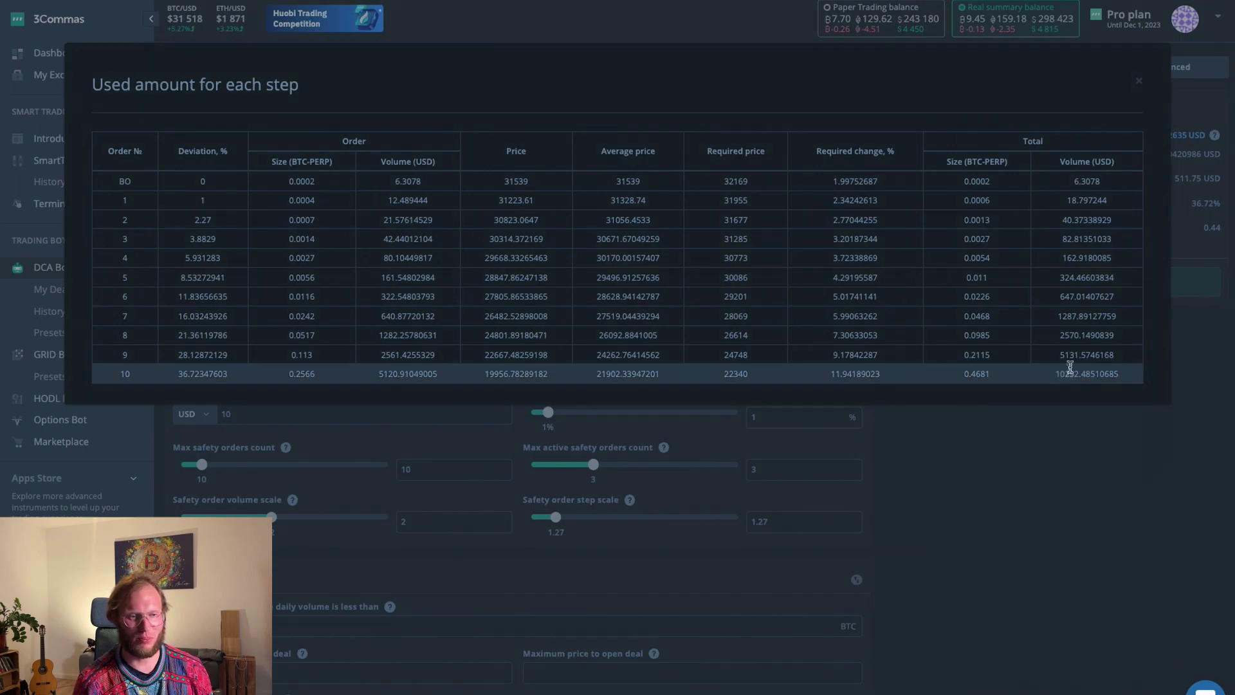
{"action": "left_click", "coordinate": [1117, 336]}
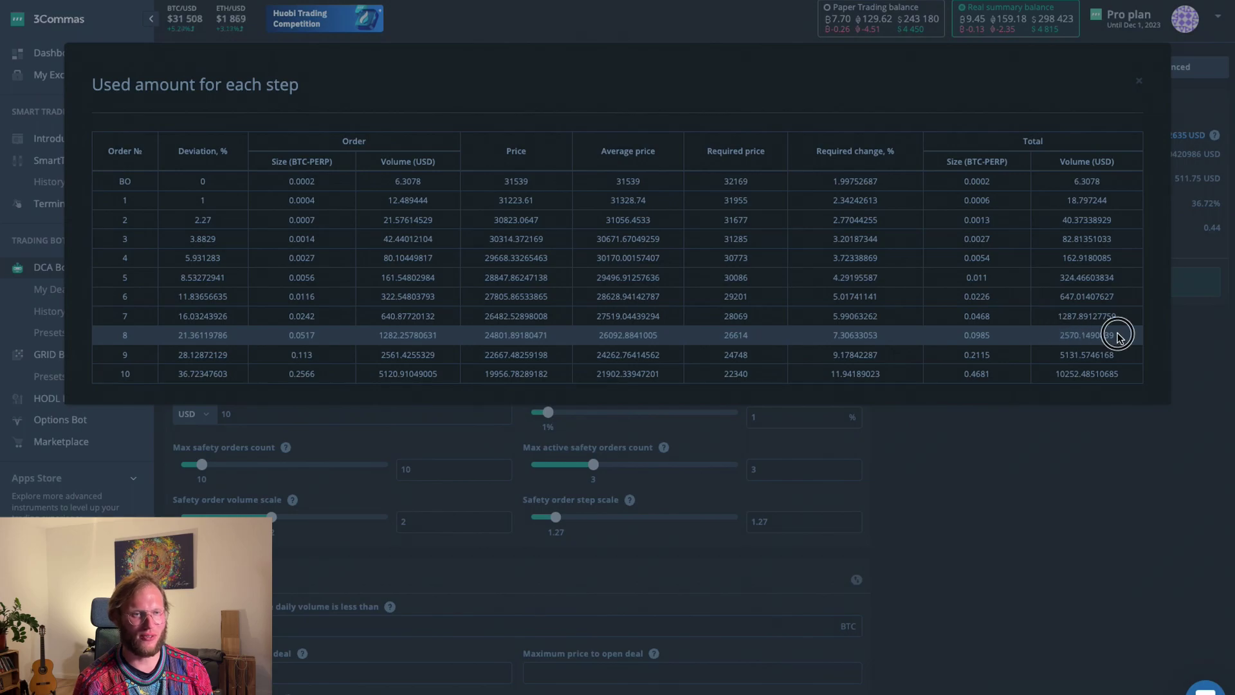
{"action": "left_click", "coordinate": [1138, 81]}
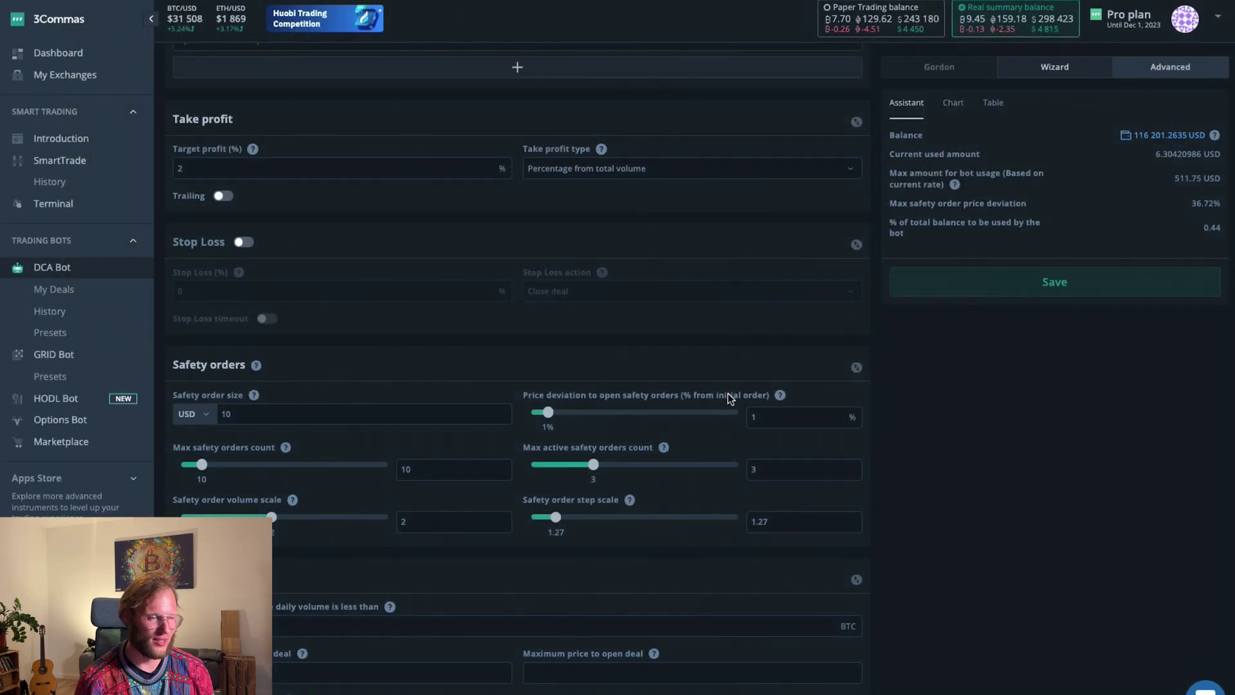
Check the safety order step scale and keep the price deviation at 1%.
{"action": "scroll", "coordinate": [728, 397], "scroll_direction": "down", "scroll_amount": 1}
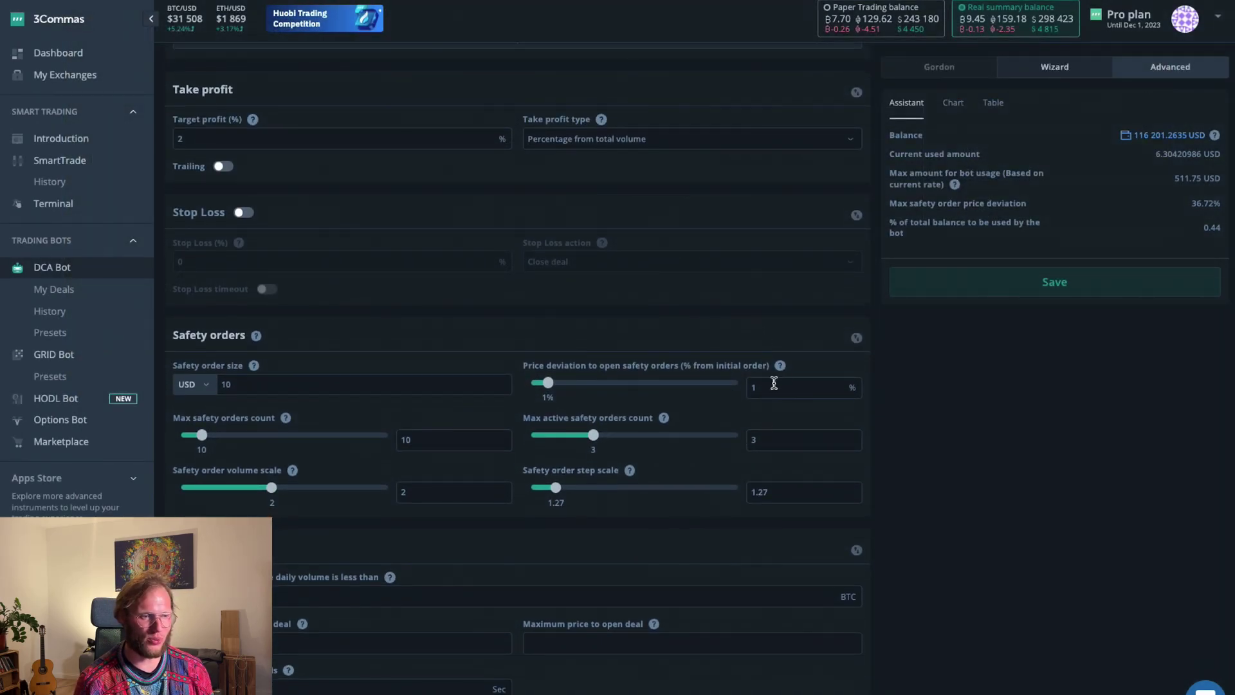
{"action": "left_click", "coordinate": [750, 496]}
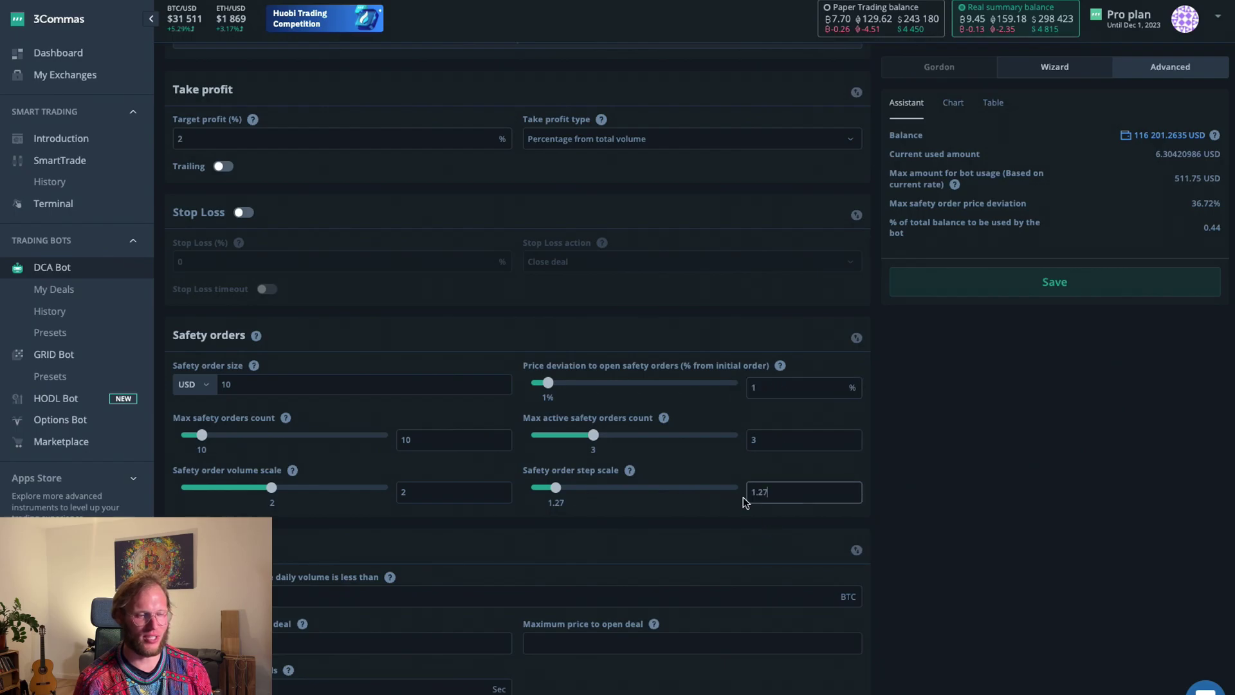
{"action": "left_click", "coordinate": [750, 385]}
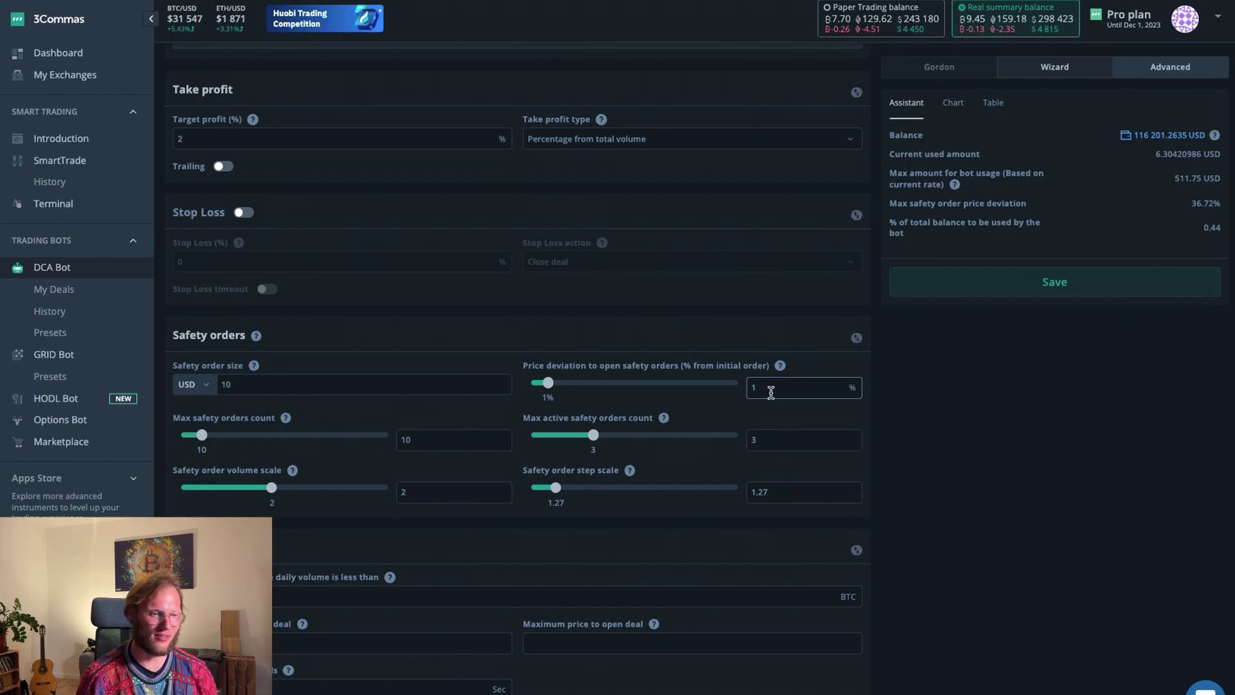
{"action": "double_click", "coordinate": [771, 384]}
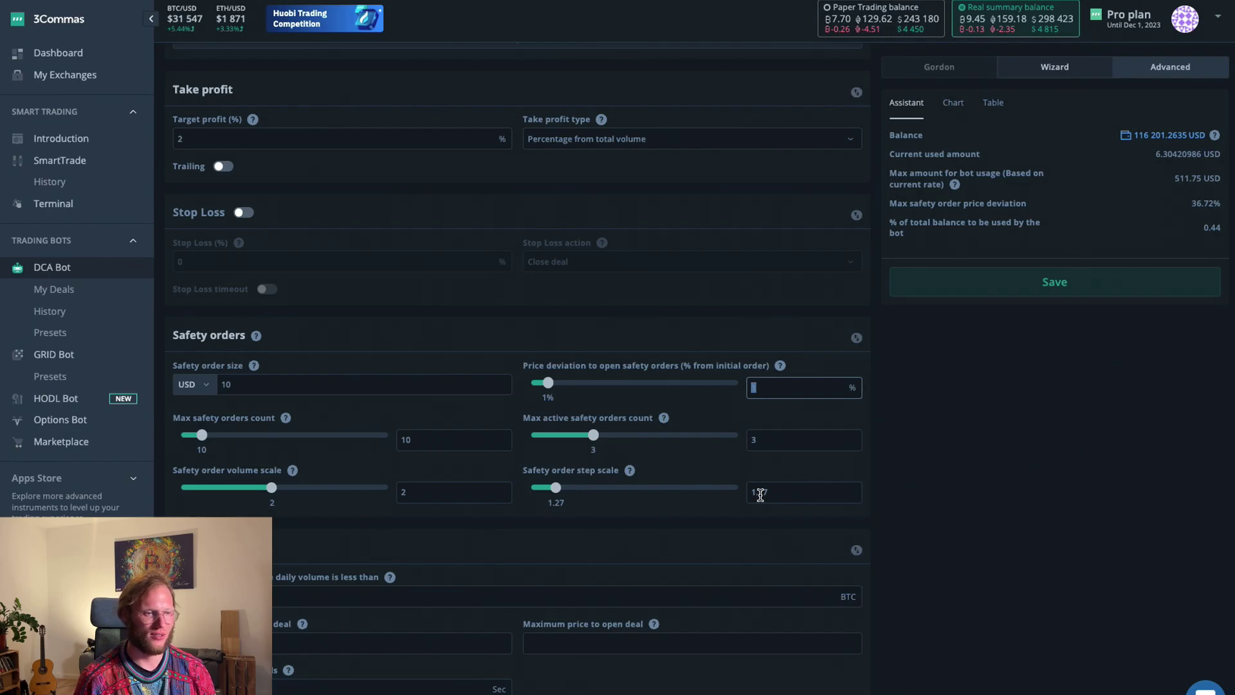
{"action": "left_click", "coordinate": [788, 408]}
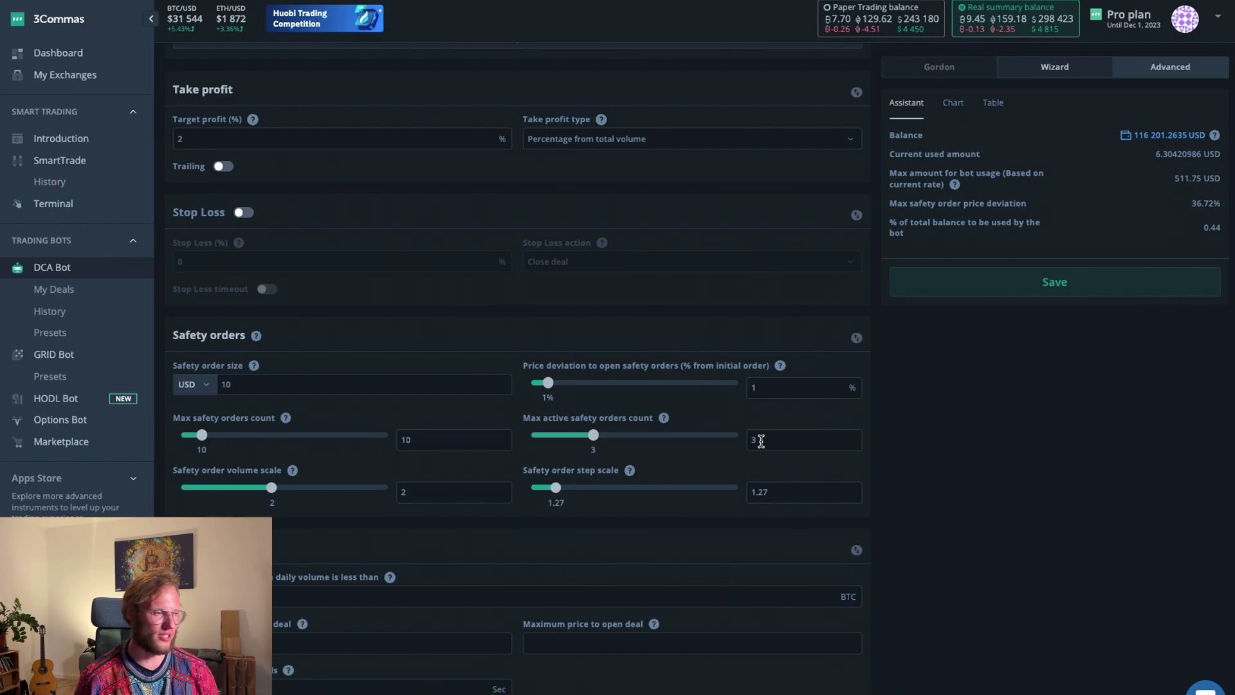
{"action": "scroll", "coordinate": [761, 440], "scroll_direction": "up", "scroll_amount": 15}
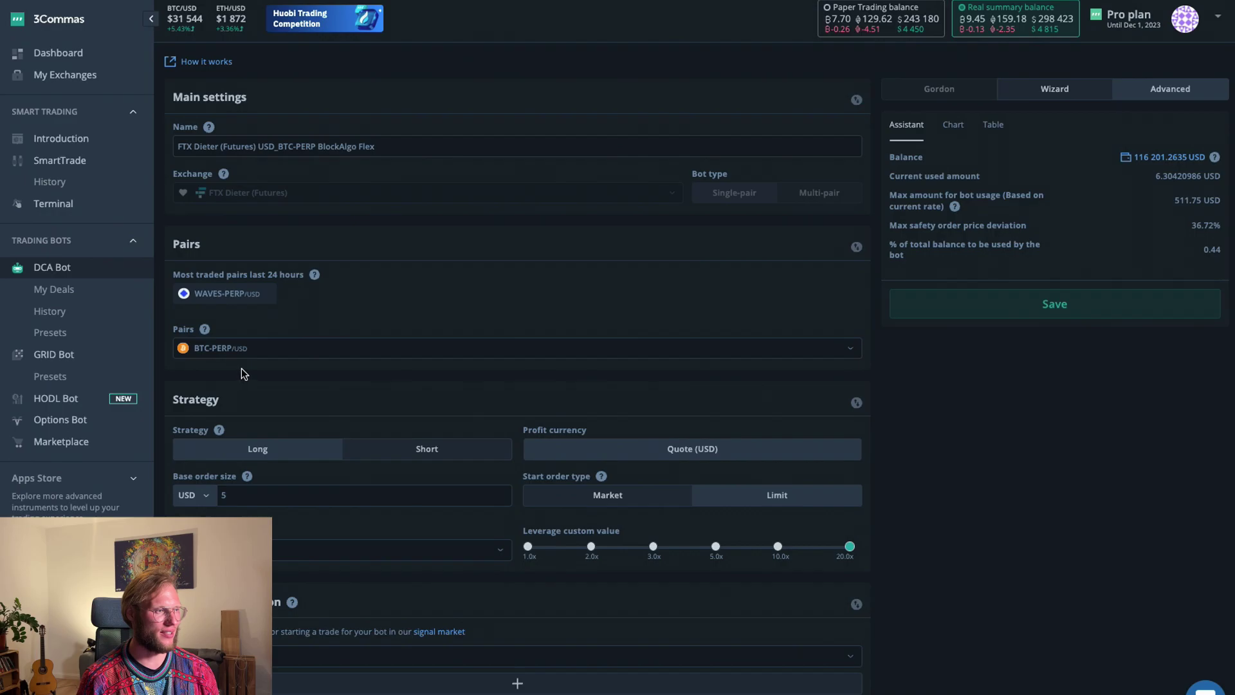
Filter the DCA bots to the FTX Dieter account and open the QFL bot's settings.
{"action": "left_click", "coordinate": [51, 274]}
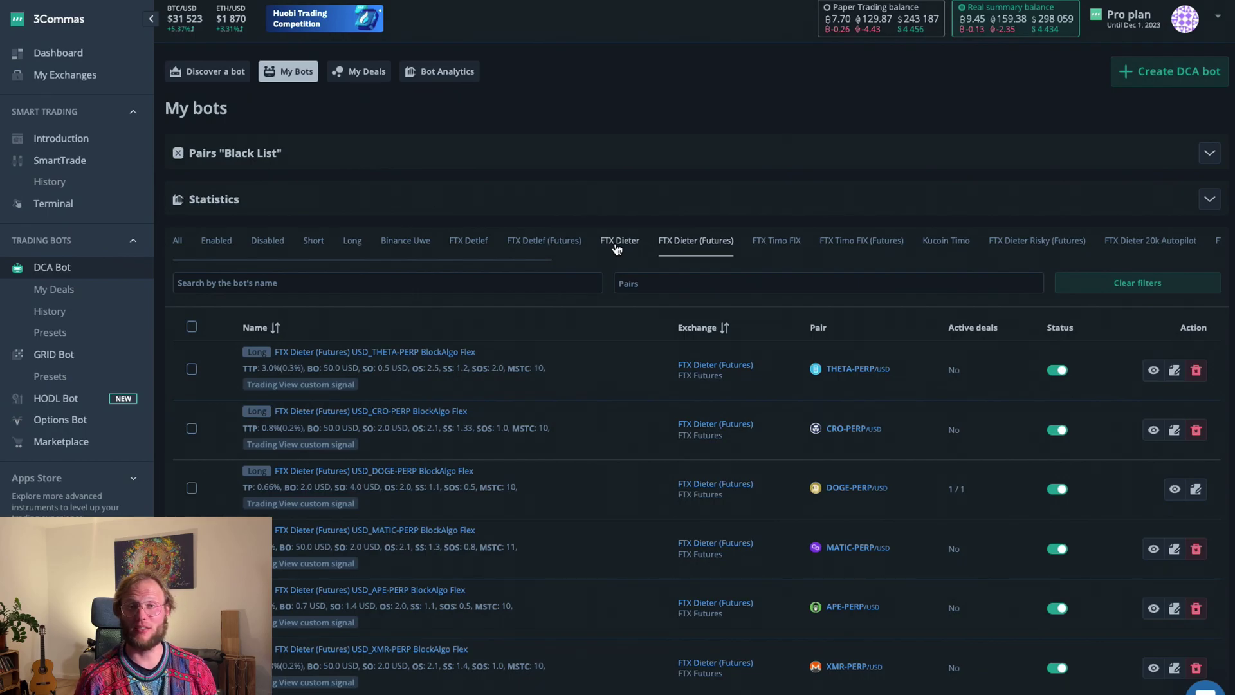
{"action": "left_click", "coordinate": [617, 247]}
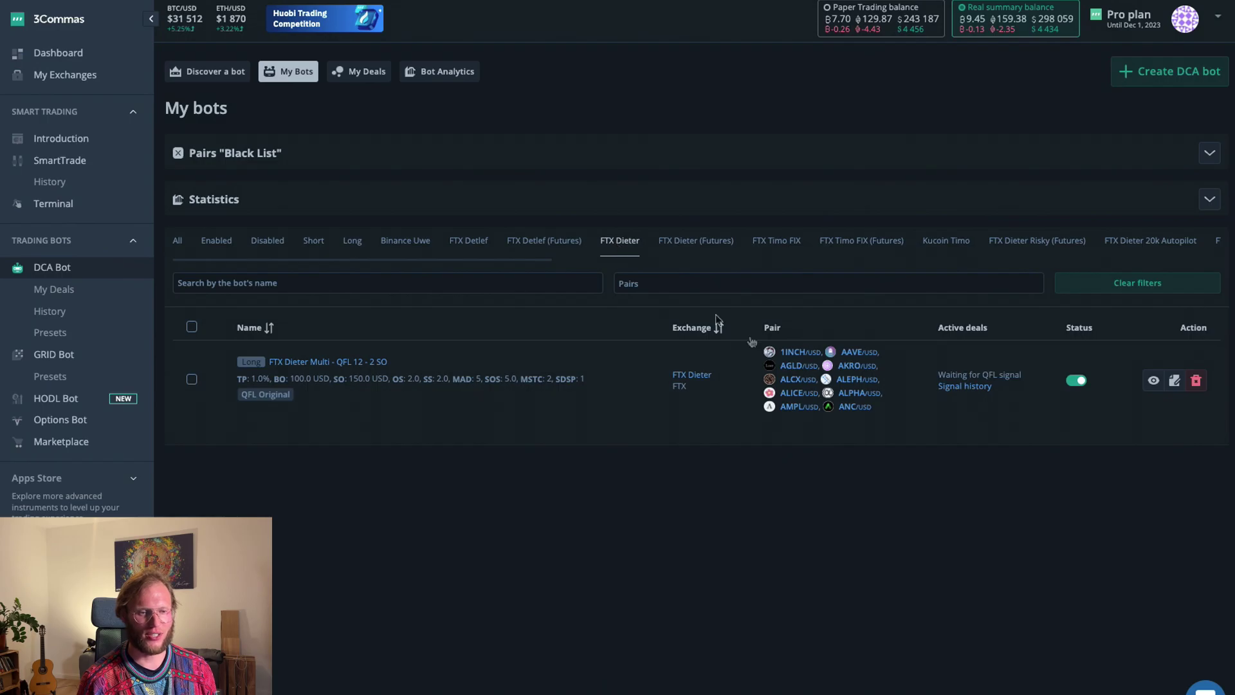
{"action": "left_click", "coordinate": [1175, 380]}
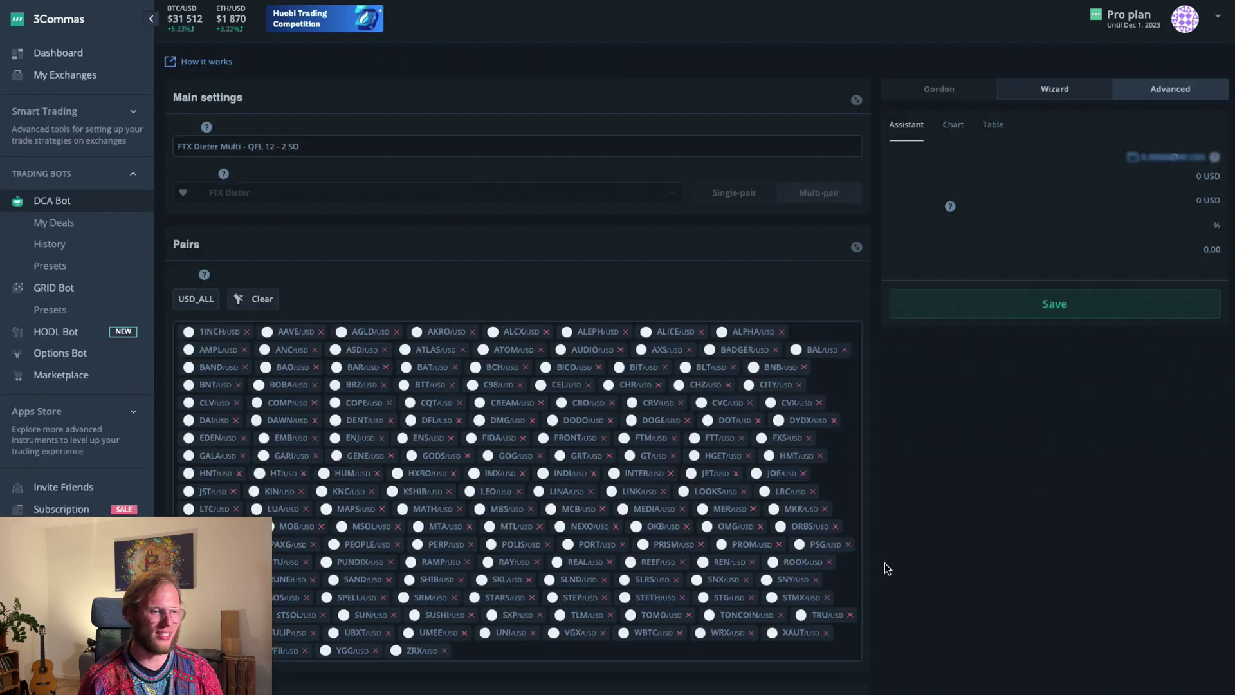
Inspect the QFL bot's minimum daily volume of 20, then return to the DCA bot list.
{"action": "scroll", "coordinate": [885, 562], "scroll_direction": "down", "scroll_amount": 5}
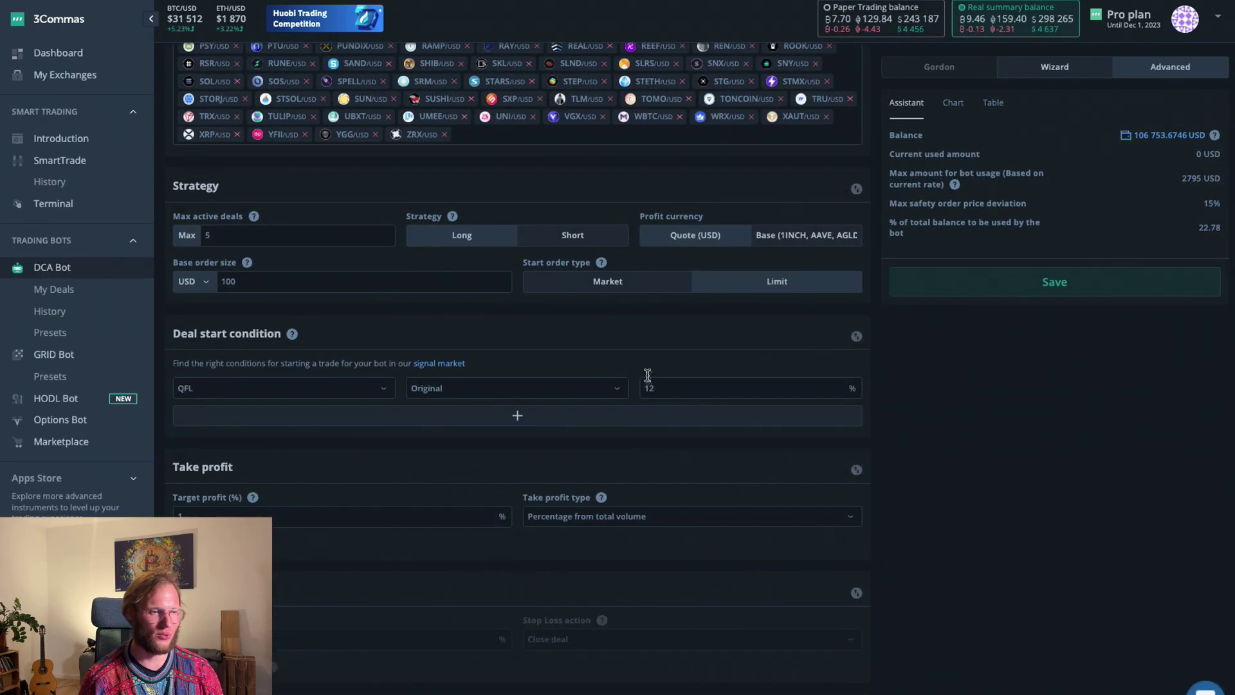
{"action": "scroll", "coordinate": [936, 597], "scroll_direction": "down", "scroll_amount": 8}
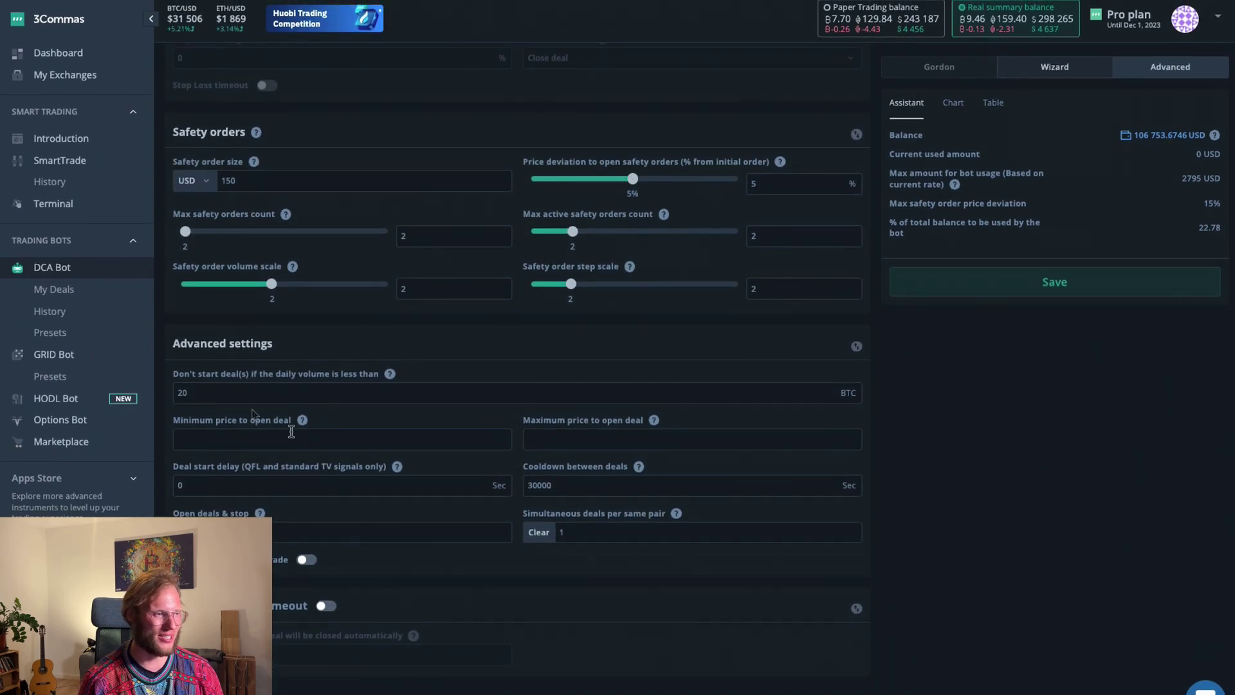
{"action": "left_click_drag", "start_coordinate": [197, 388], "coordinate": [173, 385]}
{"action": "left_click", "coordinate": [174, 386]}
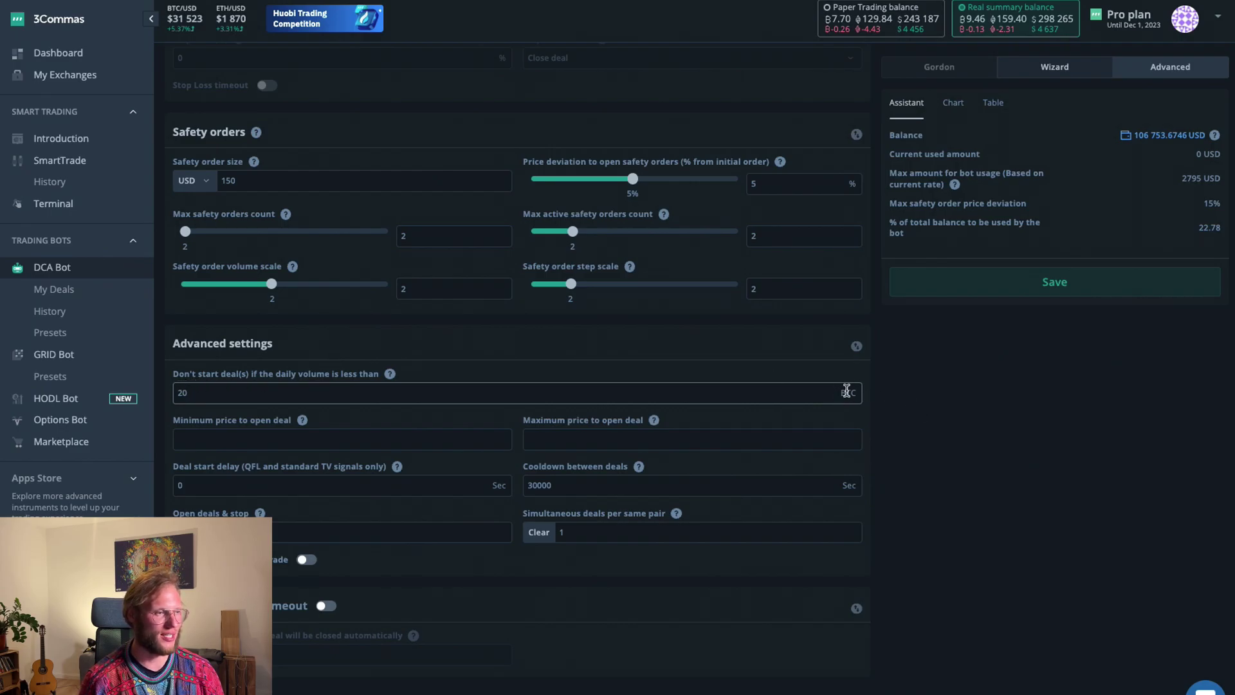
{"action": "left_click", "coordinate": [847, 391]}
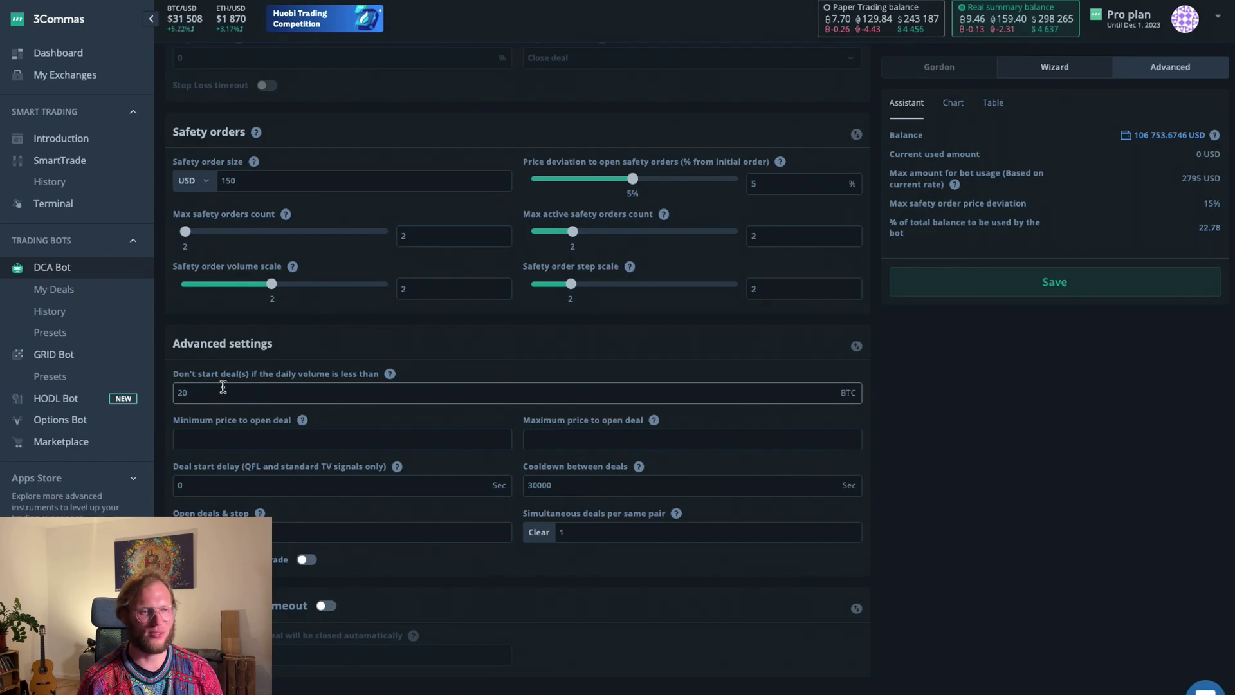
{"action": "scroll", "coordinate": [223, 386], "scroll_direction": "up", "scroll_amount": 15}
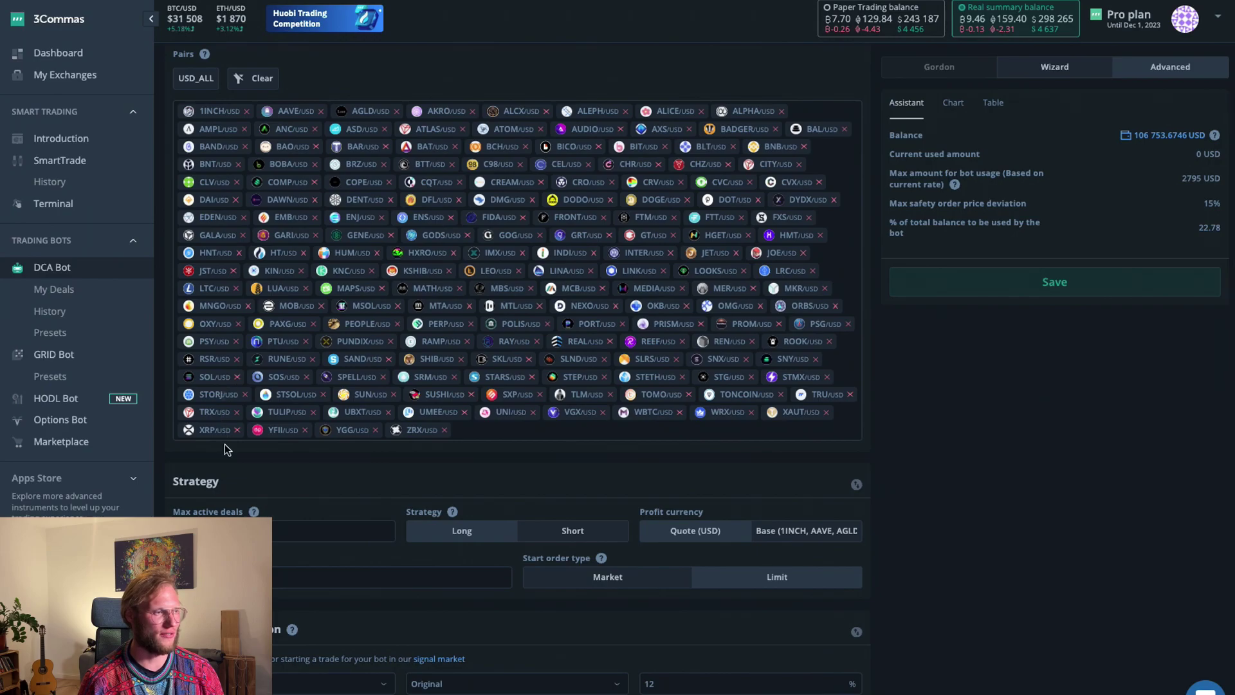
{"action": "left_click", "coordinate": [69, 269]}
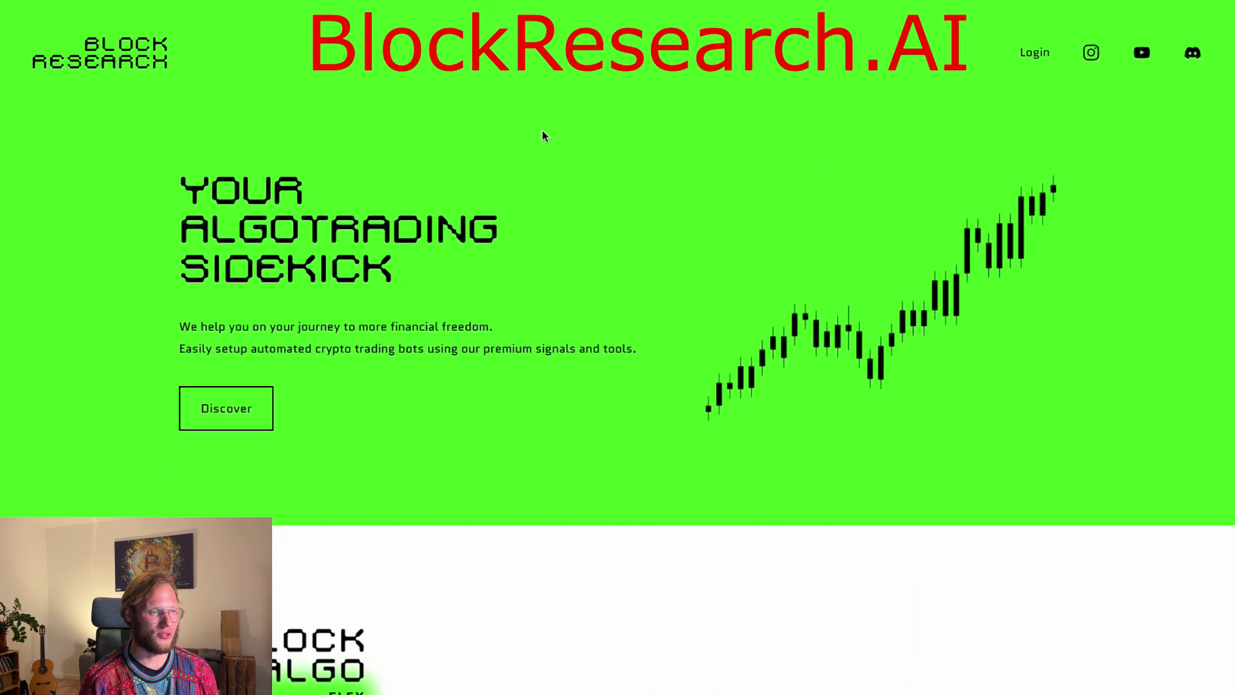
Scroll the BlockResearch.AI homepage down to the Block Algo Flex example chart section.
{"action": "scroll", "coordinate": [542, 135], "scroll_direction": "down", "scroll_amount": 10}
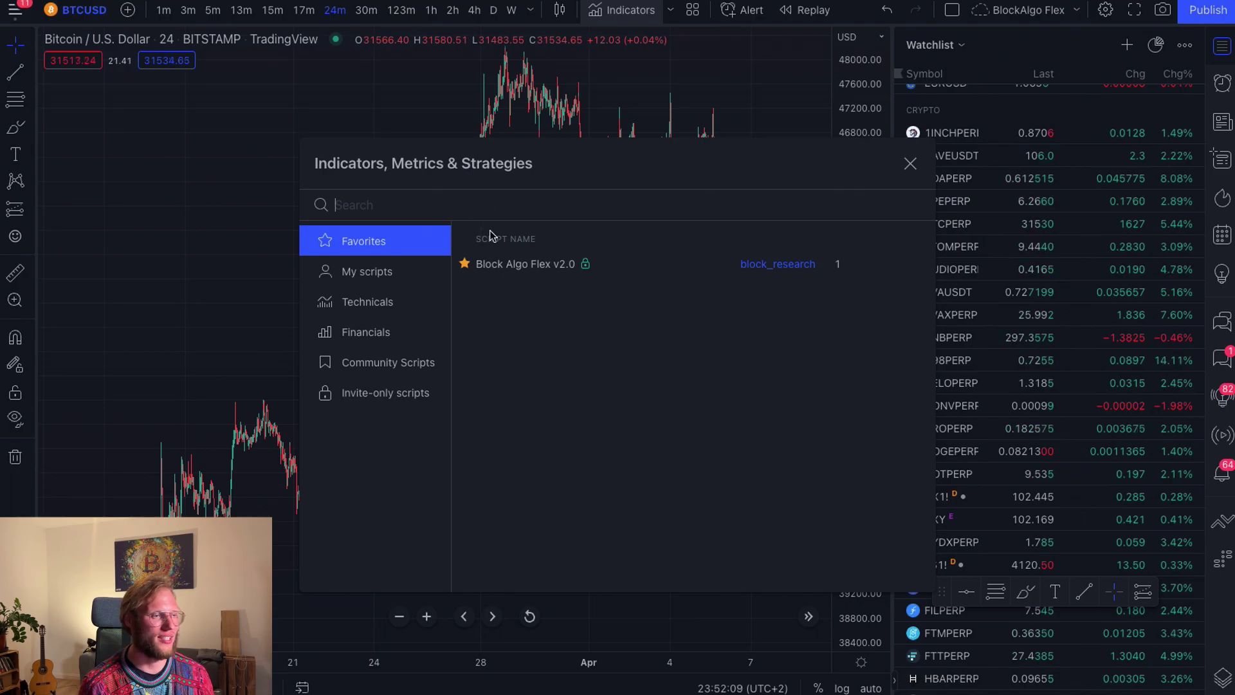
Add Block Algo Flex v2.0 from Favorites and close the Indicators dialog.
{"action": "left_click", "coordinate": [672, 265]}
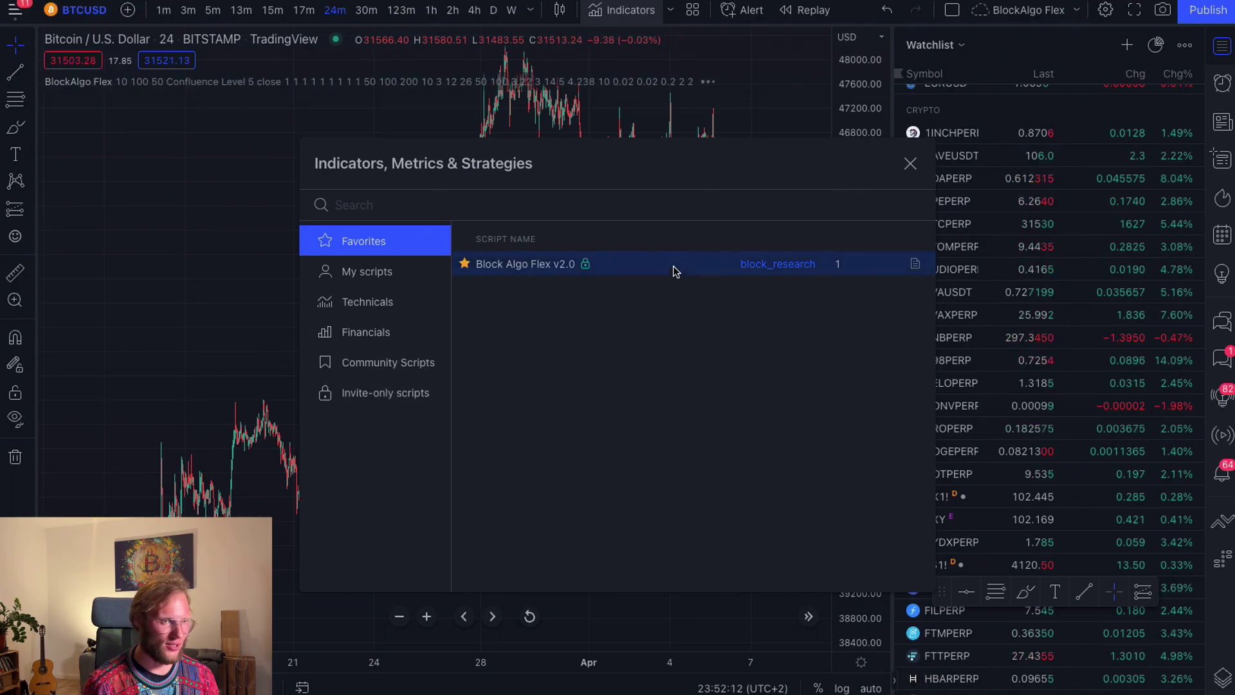
{"action": "left_click", "coordinate": [911, 164]}
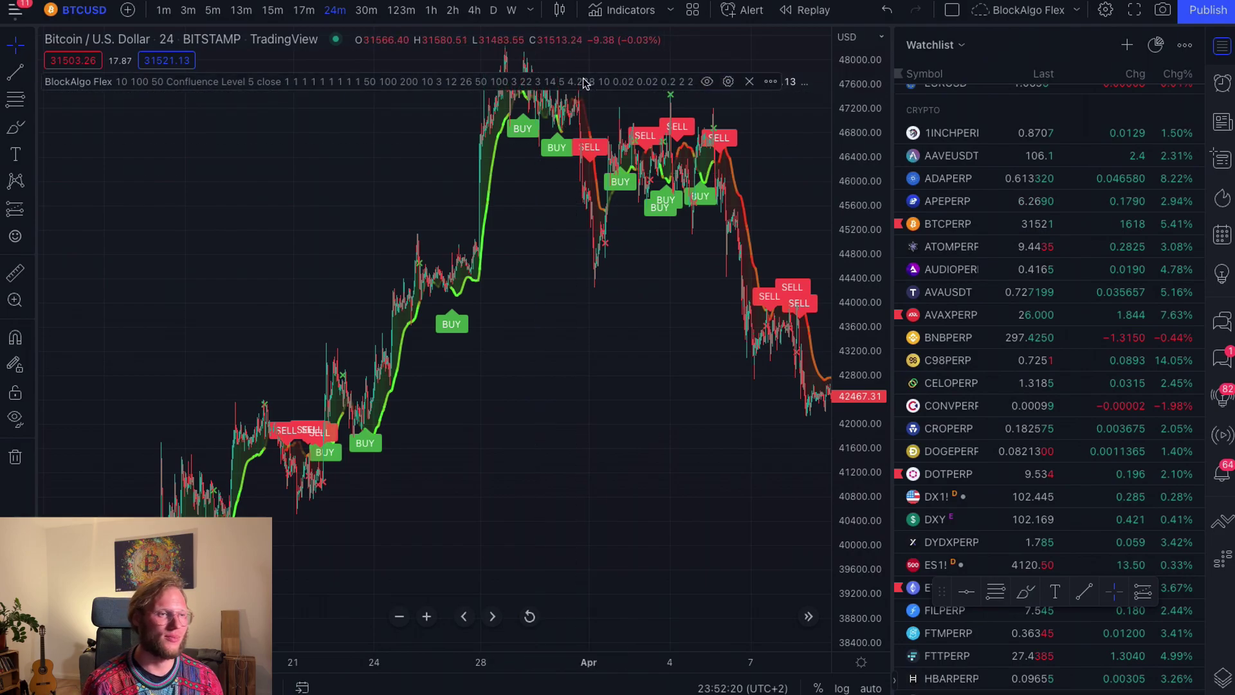
Turn on the Range Filter confluence in the BlockAlgo Flex inputs and confirm with Ok.
{"action": "left_click", "coordinate": [728, 81]}
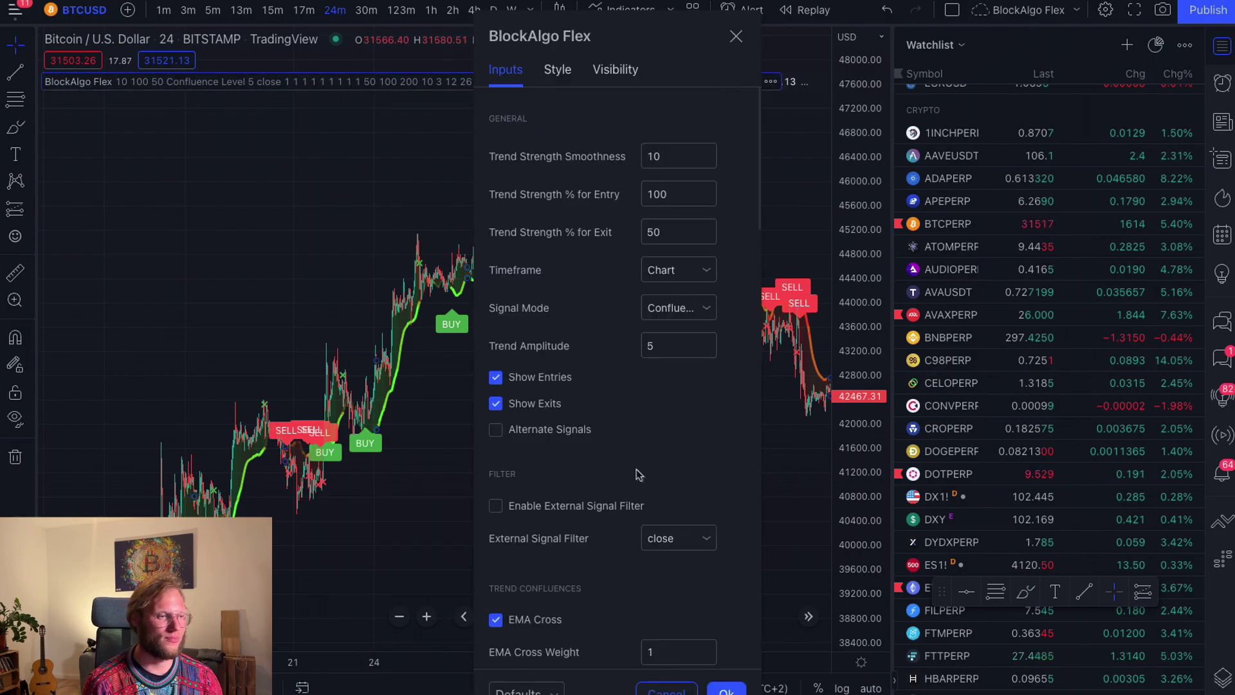
{"action": "scroll", "coordinate": [630, 473], "scroll_direction": "down", "scroll_amount": 2}
{"action": "scroll", "coordinate": [630, 472], "scroll_direction": "down", "scroll_amount": 5}
{"action": "scroll", "coordinate": [630, 473], "scroll_direction": "up", "scroll_amount": 1}
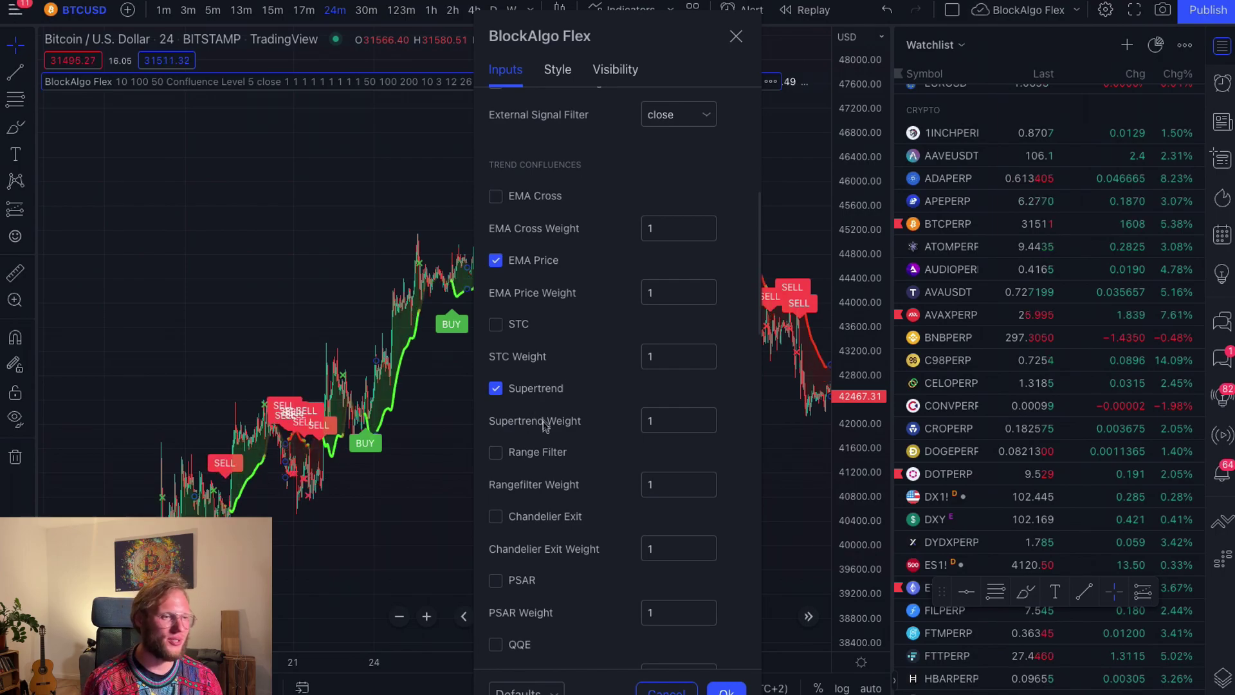
{"action": "left_click", "coordinate": [545, 450]}
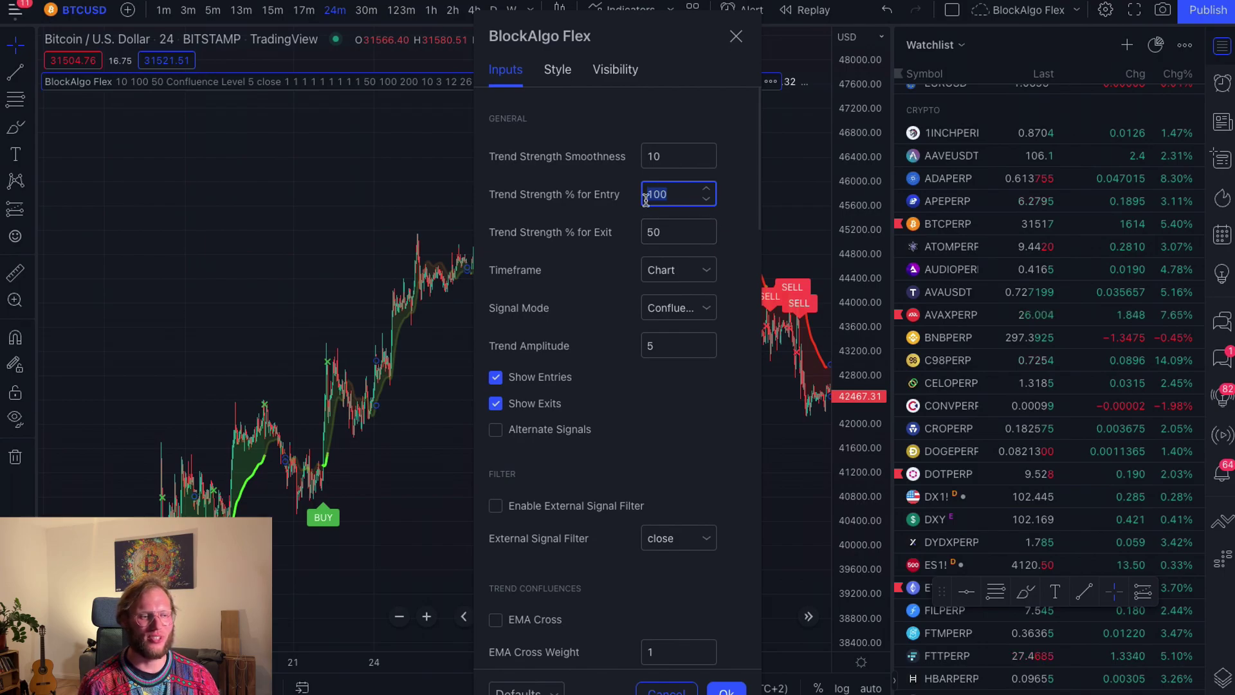
{"action": "scroll", "coordinate": [616, 278], "scroll_direction": "down", "scroll_amount": 10}
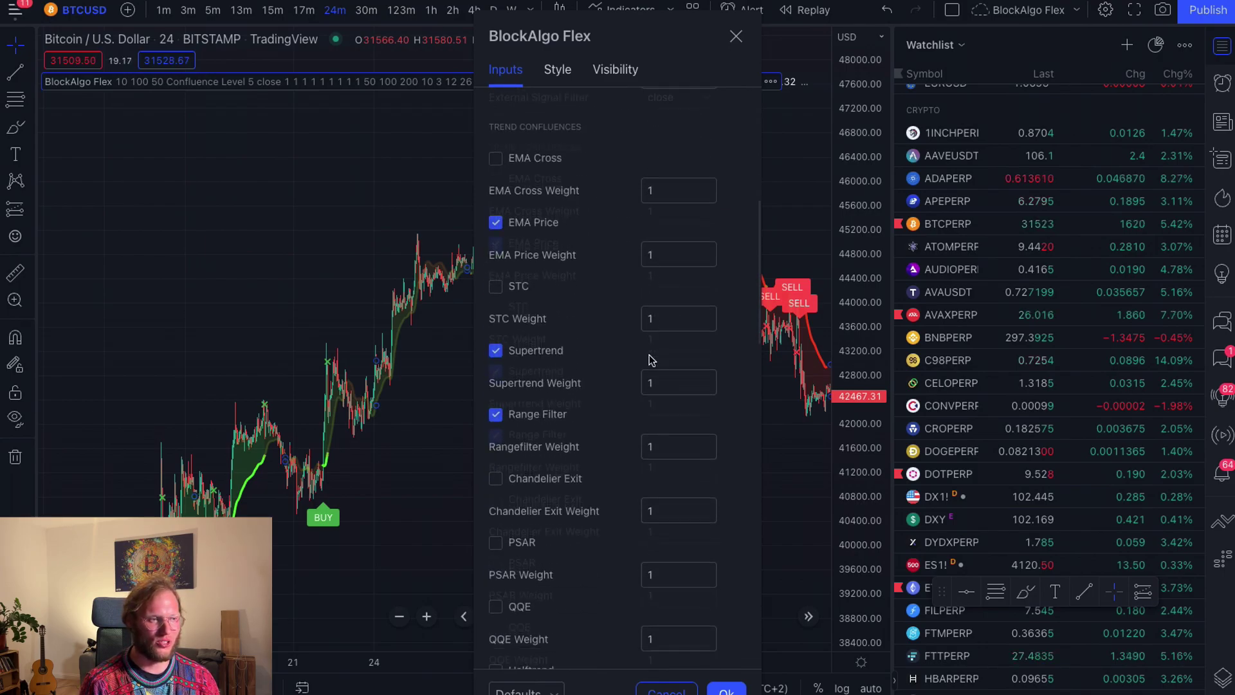
{"action": "scroll", "coordinate": [615, 277], "scroll_direction": "up", "scroll_amount": 2}
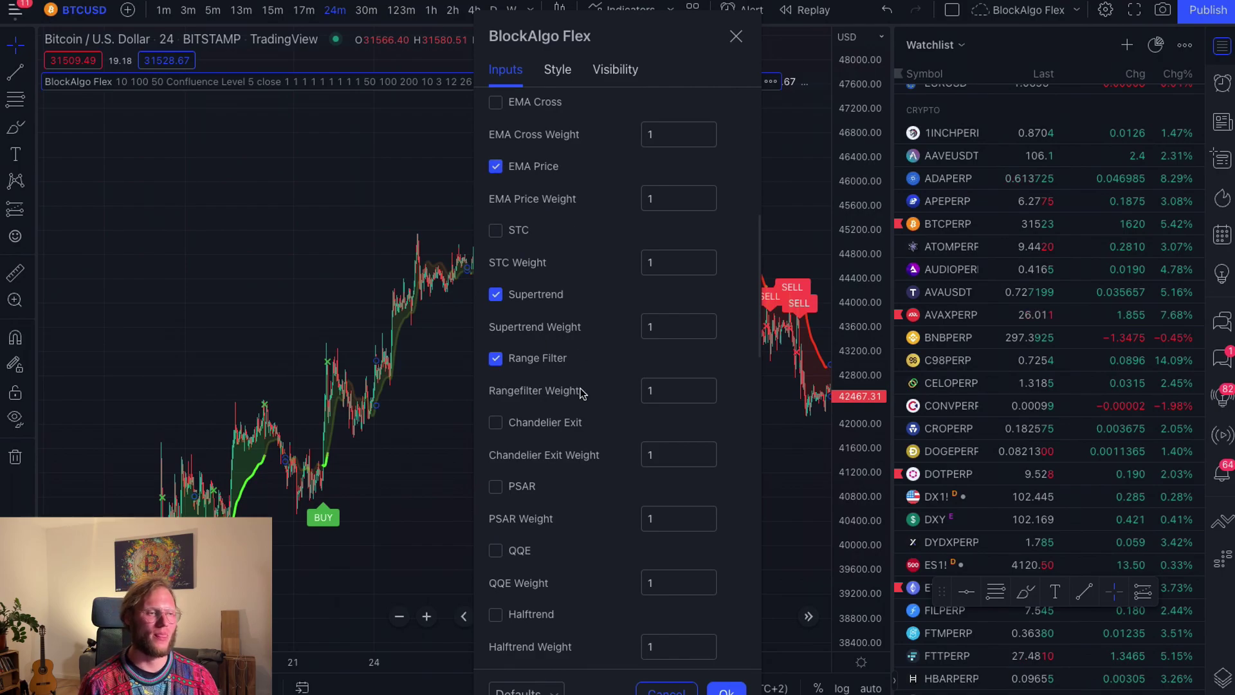
{"action": "left_click", "coordinate": [726, 687]}
{"action": "left_click_drag", "start_coordinate": [659, 469], "coordinate": [853, 298]}
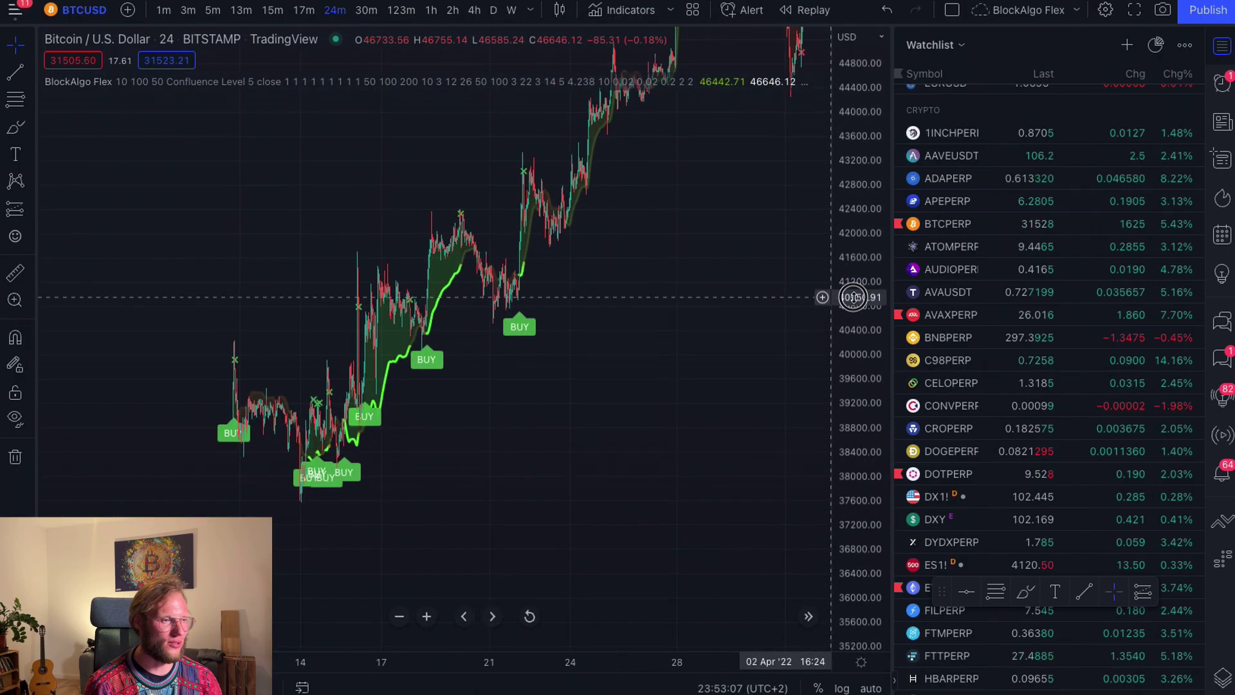
Create an alert on the BlockAlgo Flex Long signal, firing once per bar close.
{"action": "left_click_drag", "start_coordinate": [399, 459], "coordinate": [775, 451]}
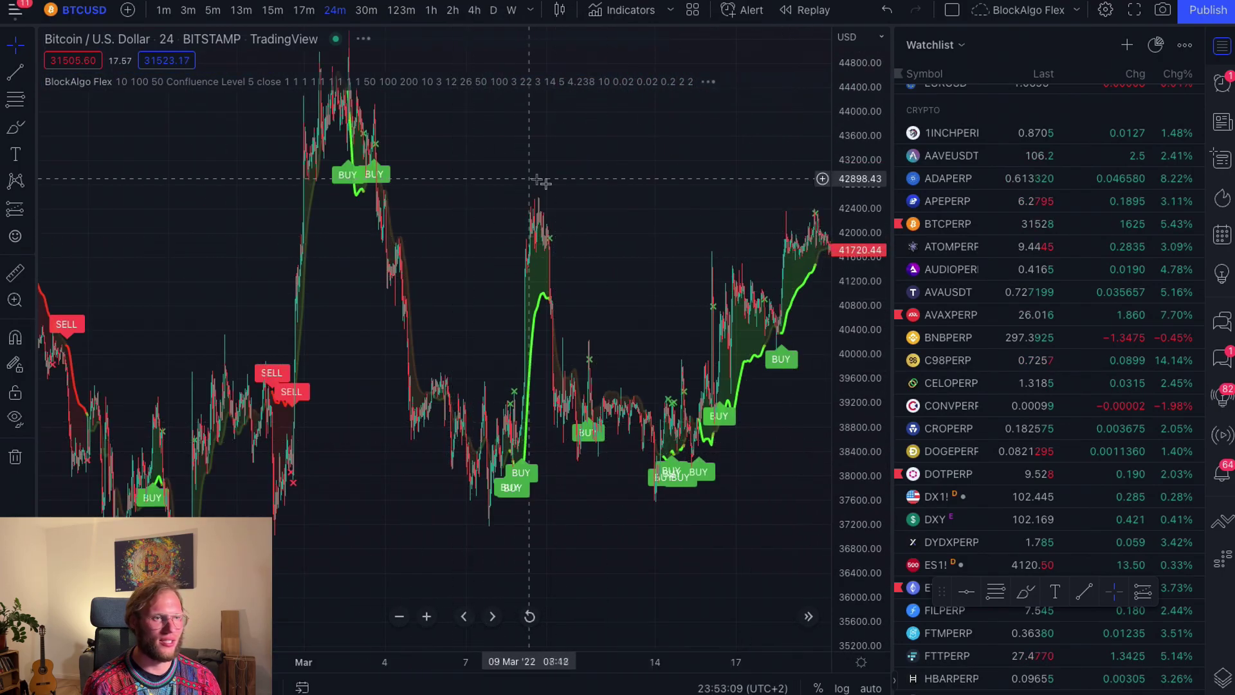
{"action": "left_click_drag", "start_coordinate": [539, 182], "coordinate": [254, 202]}
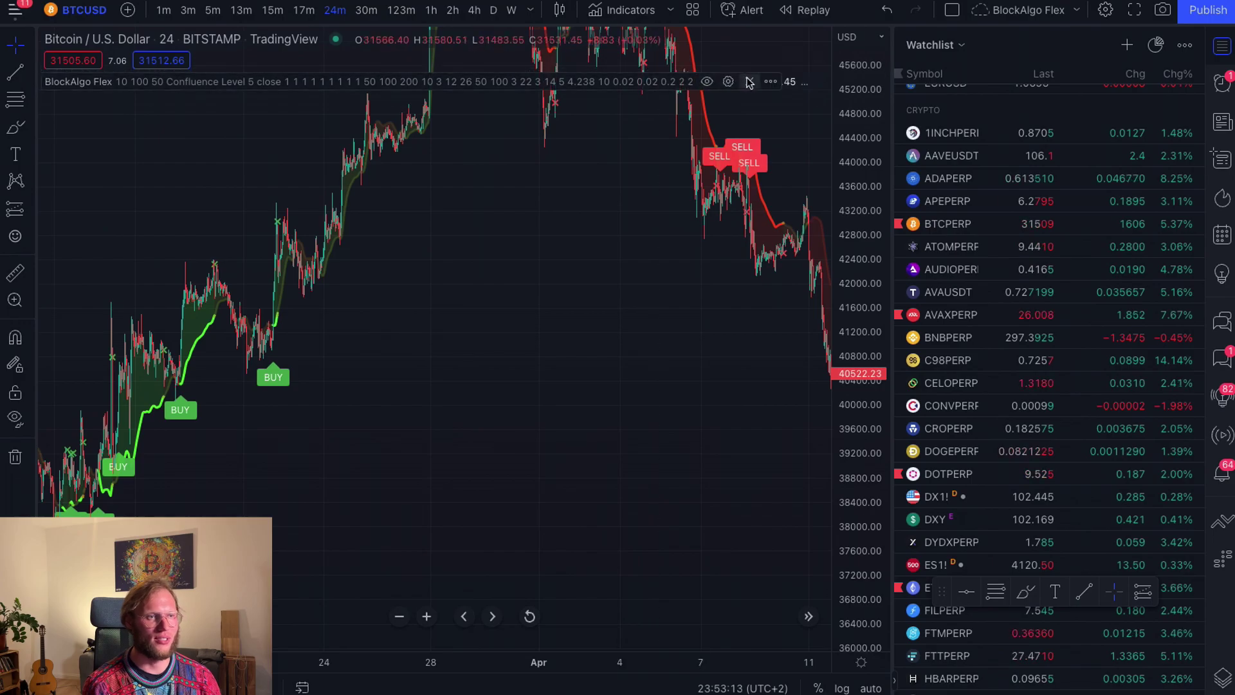
{"action": "left_click", "coordinate": [770, 82]}
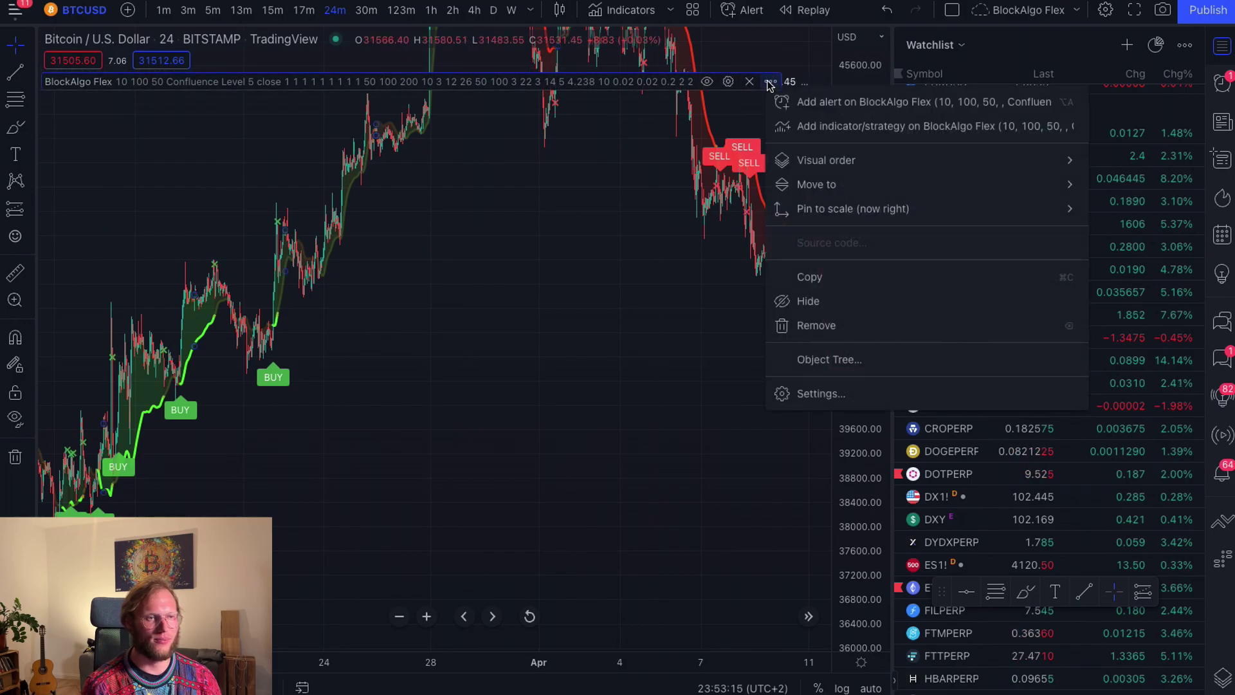
{"action": "left_click", "coordinate": [805, 101]}
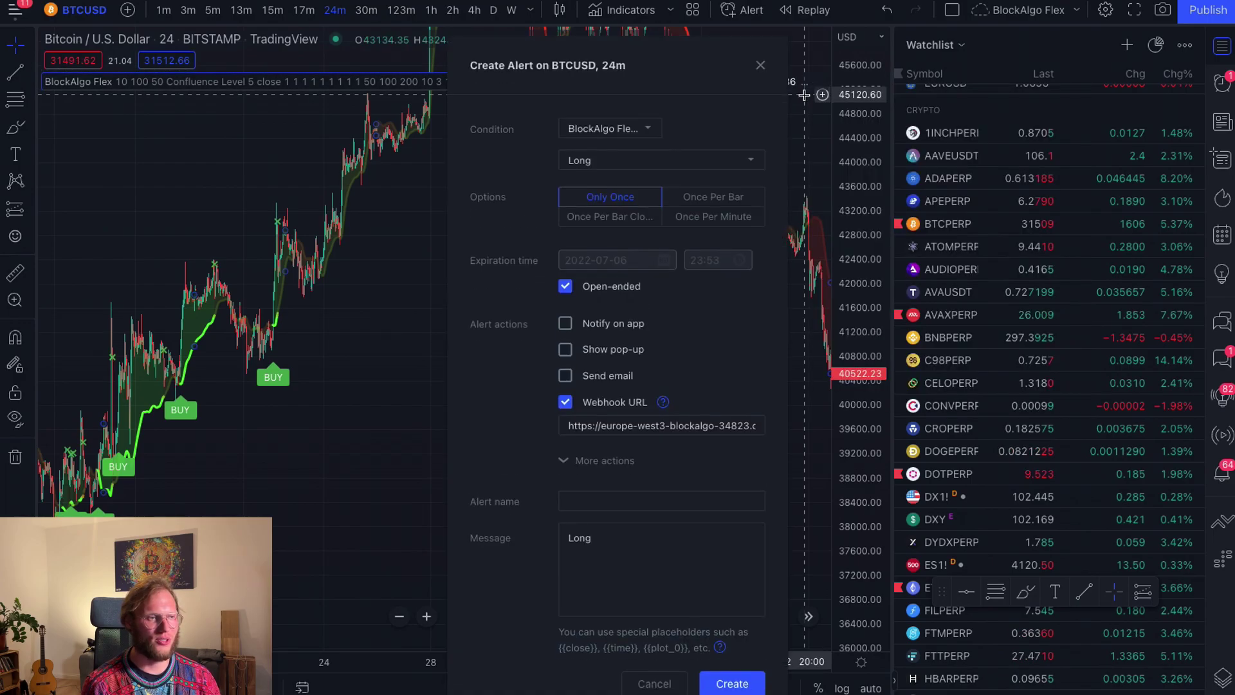
{"action": "left_click", "coordinate": [584, 133]}
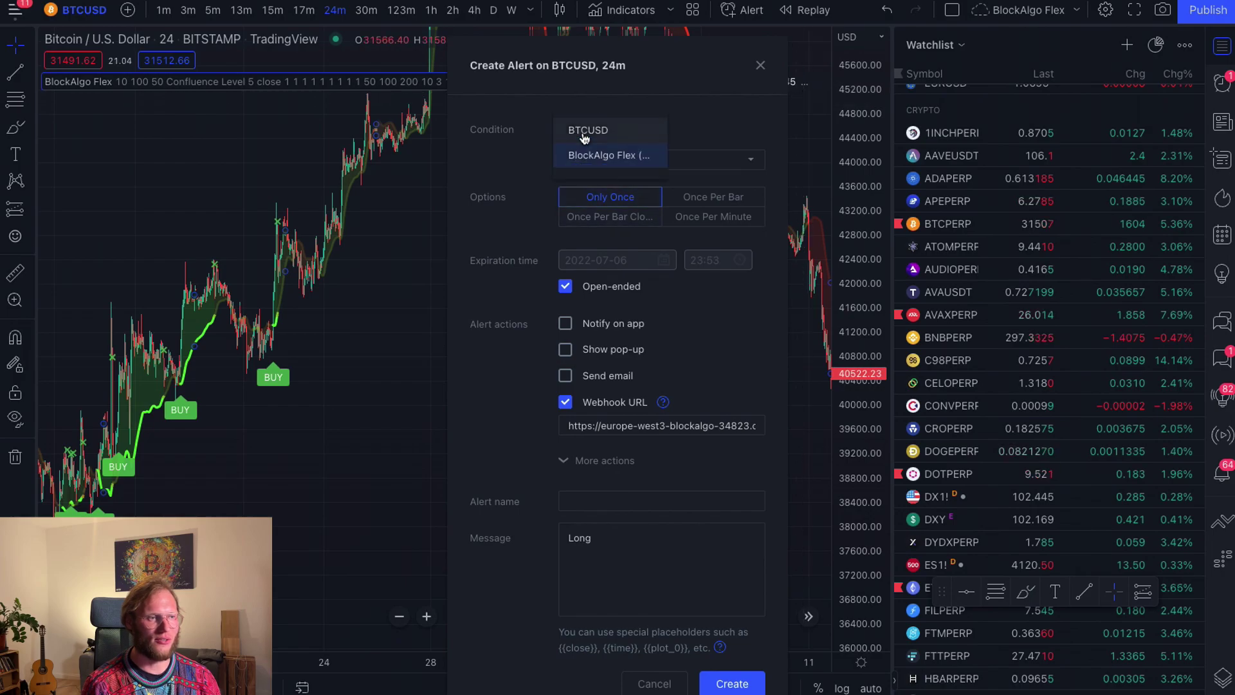
{"action": "left_click", "coordinate": [627, 155]}
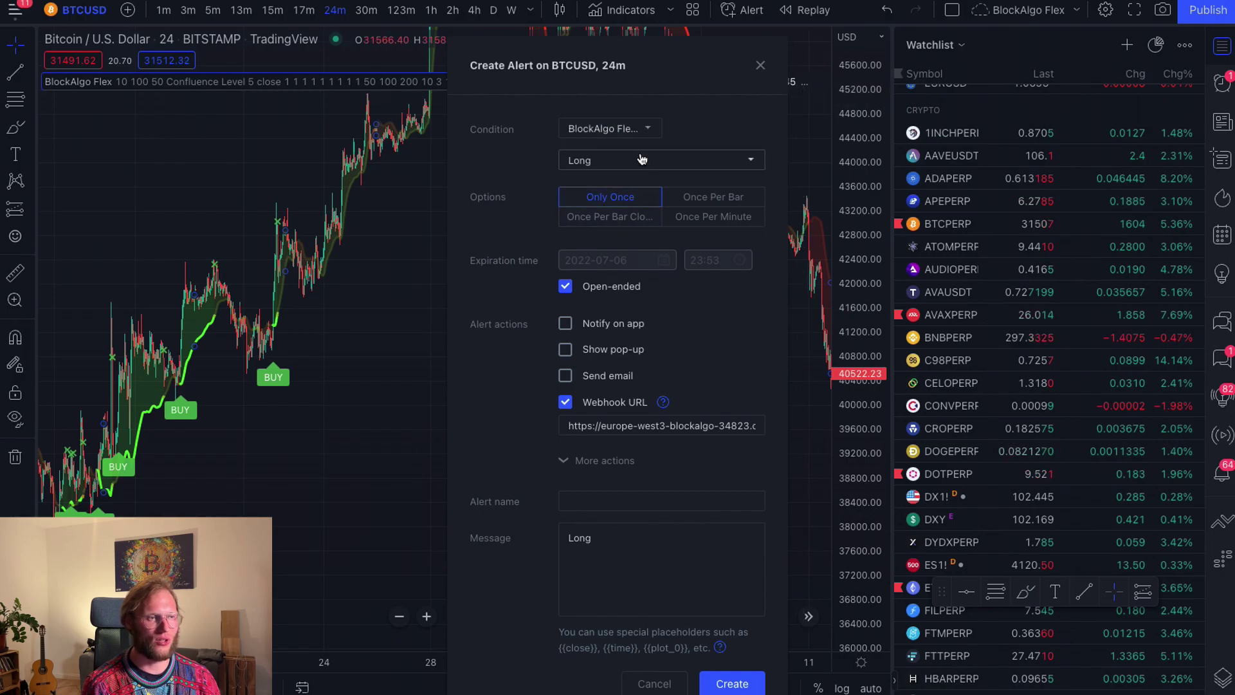
{"action": "left_click", "coordinate": [641, 160]}
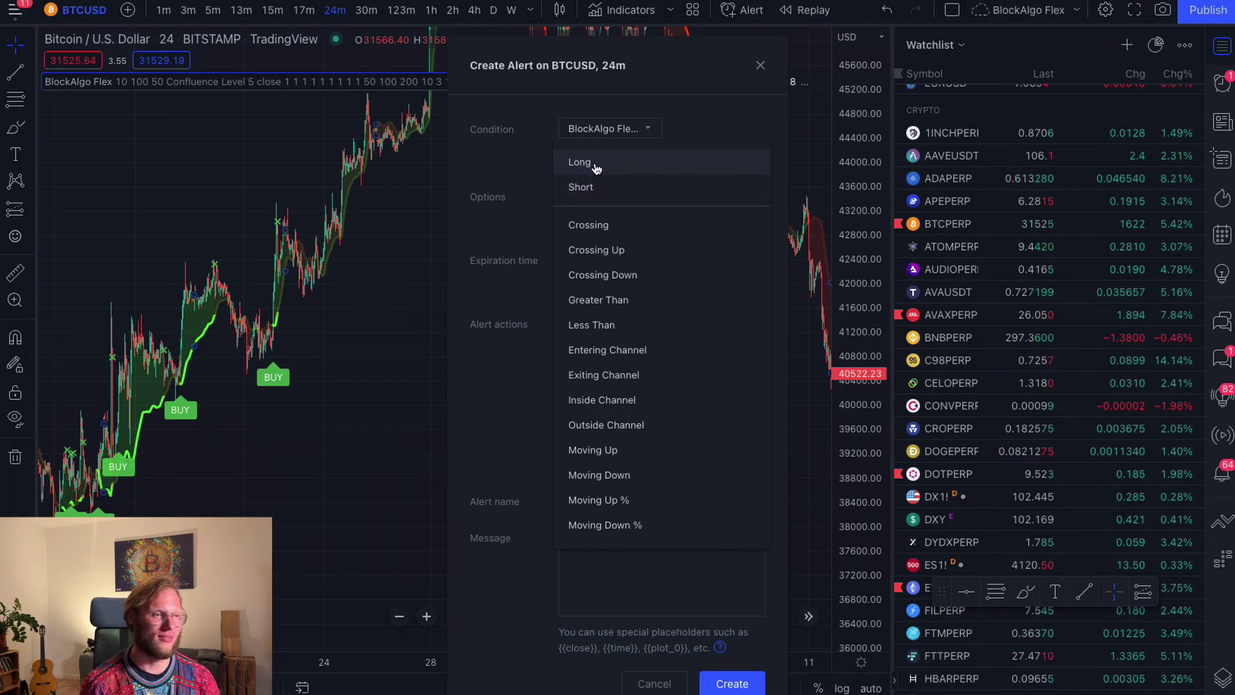
{"action": "left_click", "coordinate": [591, 164]}
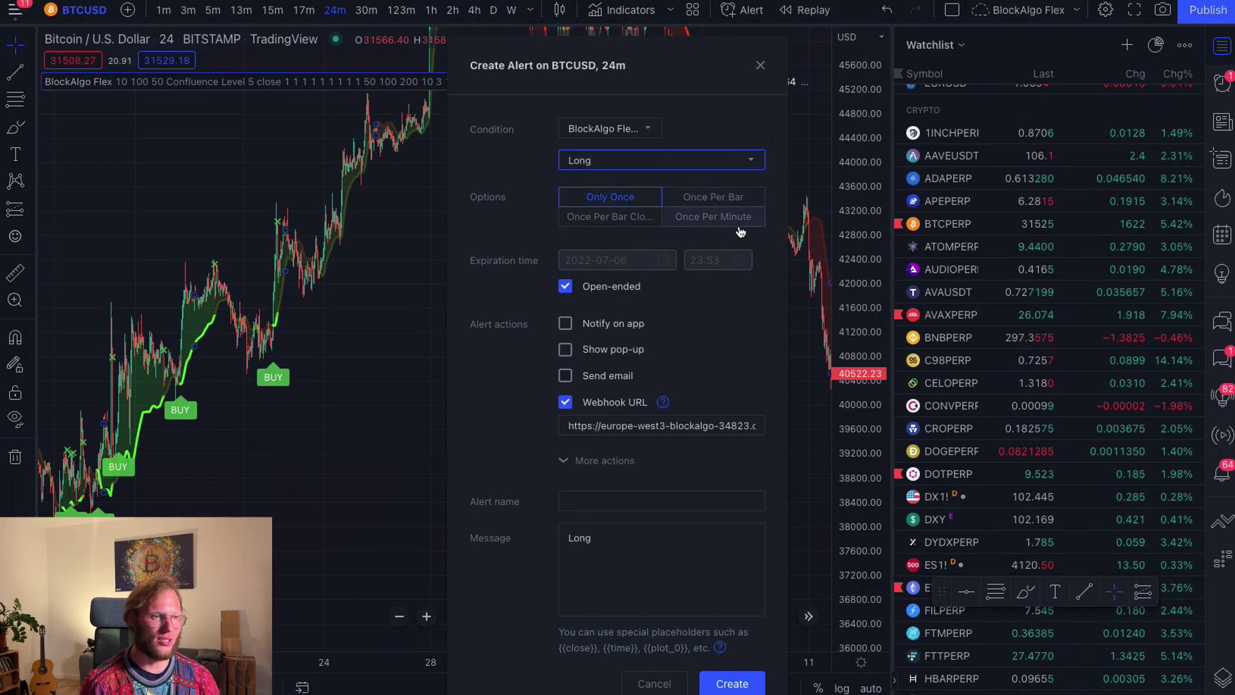
{"action": "left_click", "coordinate": [608, 217]}
Replace the alert's webhook URL with the 3Commas trade-signal link.
{"action": "triple_click", "coordinate": [643, 425]}
{"action": "key", "text": "BackSpace"}
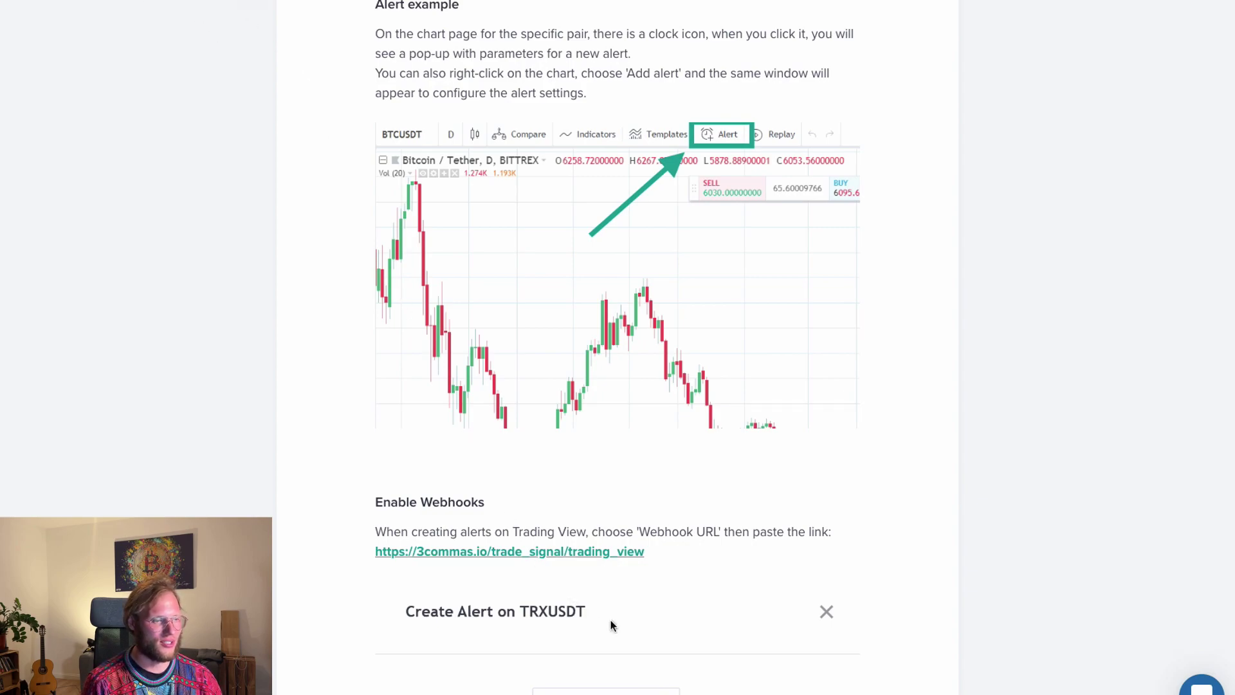
{"action": "left_click_drag", "start_coordinate": [646, 551], "coordinate": [343, 555]}
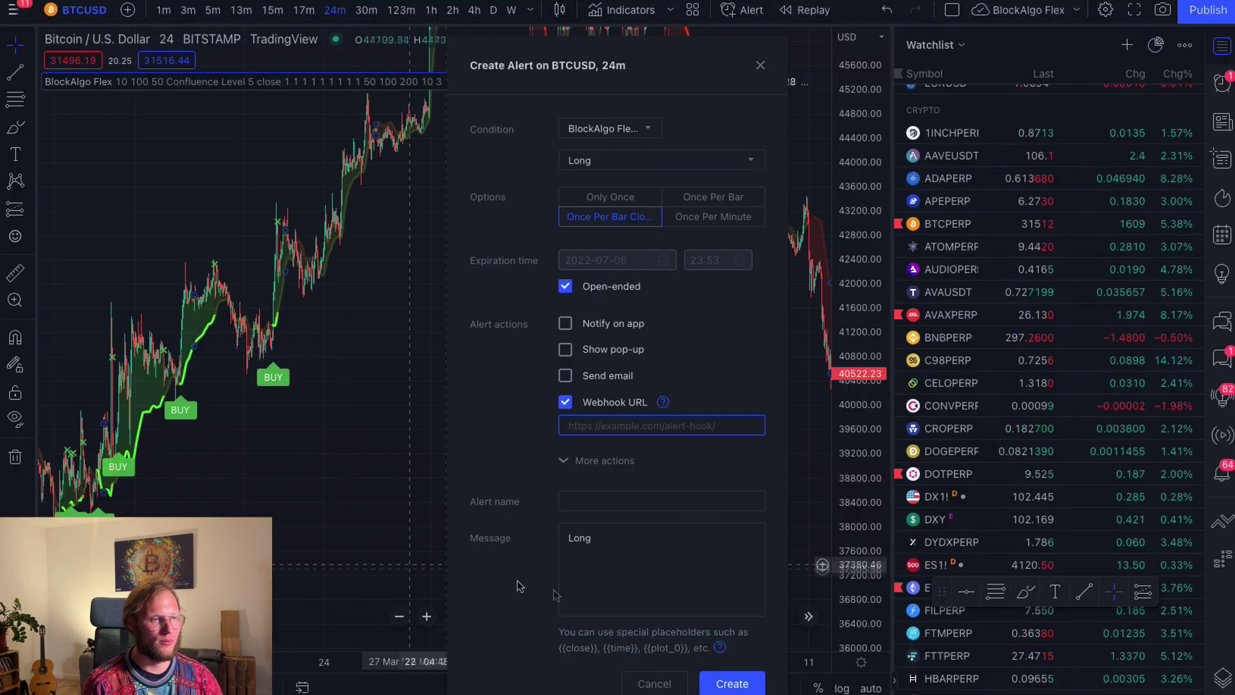
{"action": "type", "text": "https://3commas.io/trade_signal/trading_view"}
{"action": "left_click", "coordinate": [591, 584]}
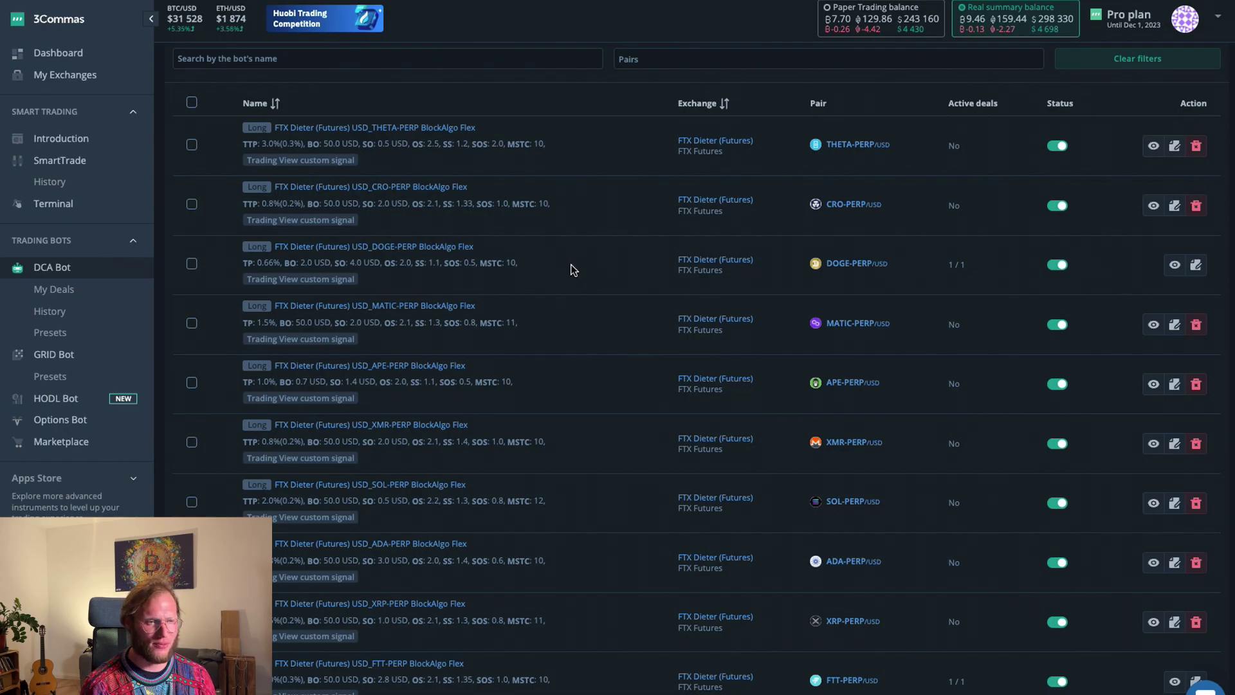
Open the THETA-PERP bot's settings and change its base order size to 50 USD.
{"action": "left_click", "coordinate": [1173, 153]}
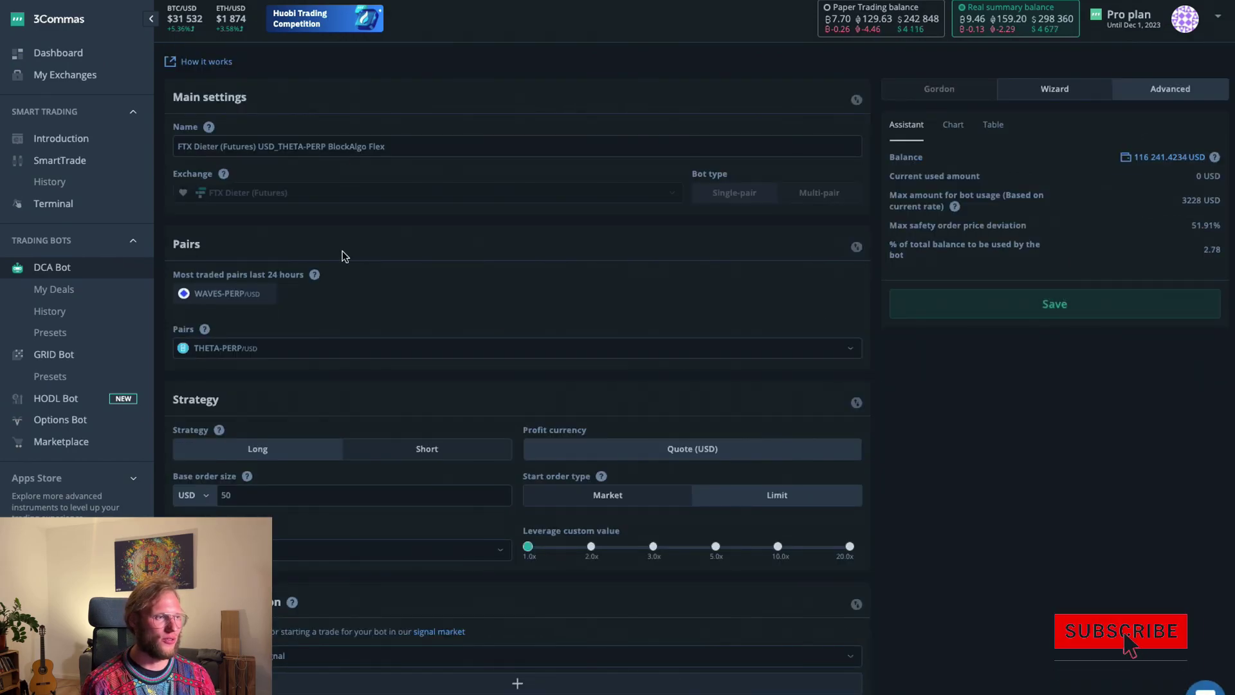
{"action": "scroll", "coordinate": [334, 248], "scroll_direction": "down", "scroll_amount": 2}
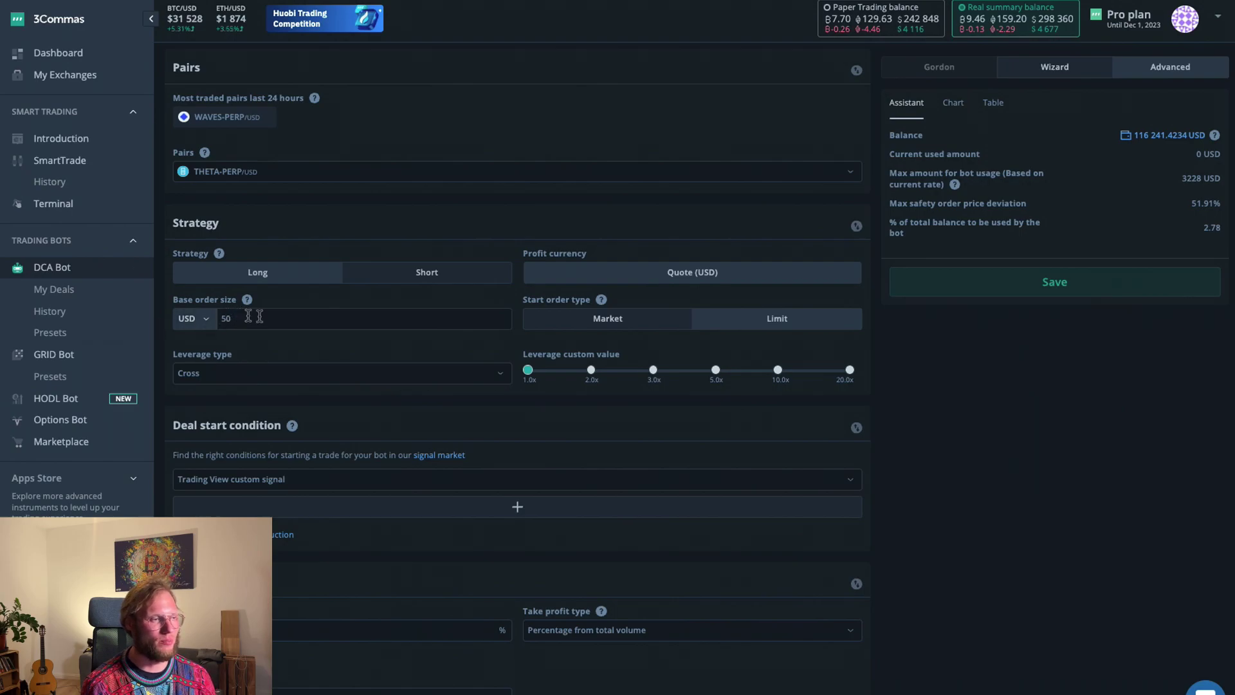
{"action": "left_click_drag", "start_coordinate": [280, 317], "coordinate": [221, 317]}
{"action": "key", "text": "BackSpace"}
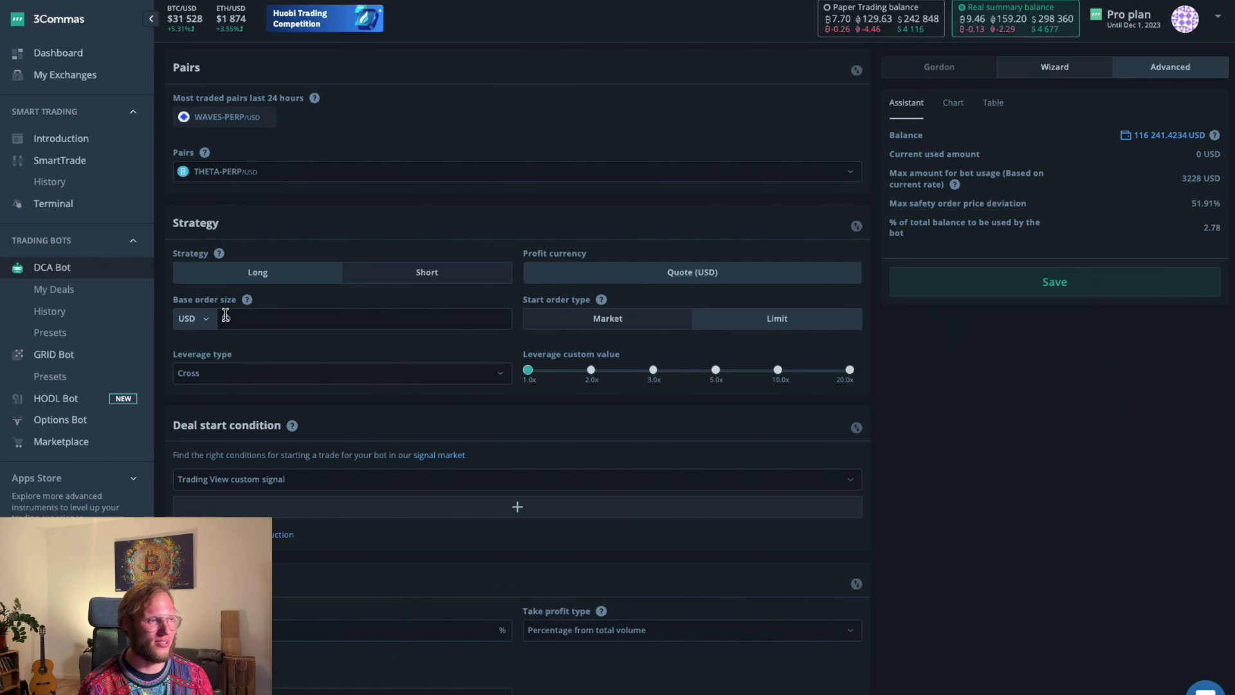
{"action": "type", "text": "50"}
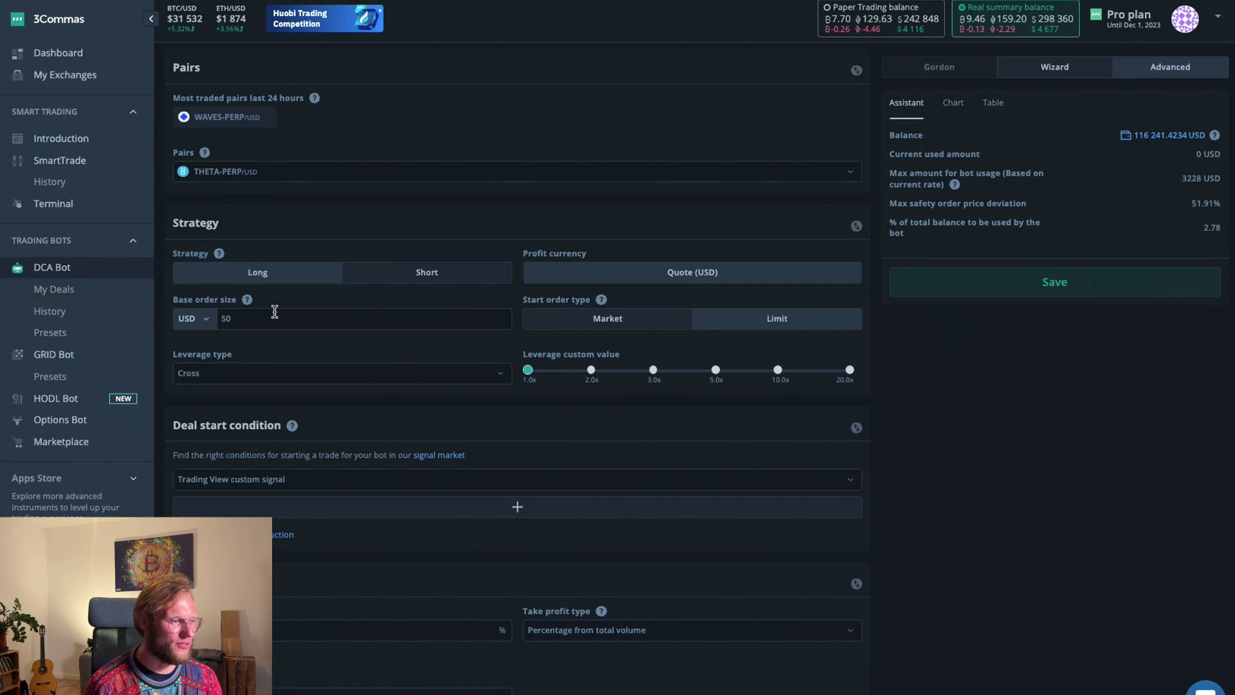
{"action": "scroll", "coordinate": [274, 312], "scroll_direction": "down", "scroll_amount": 6}
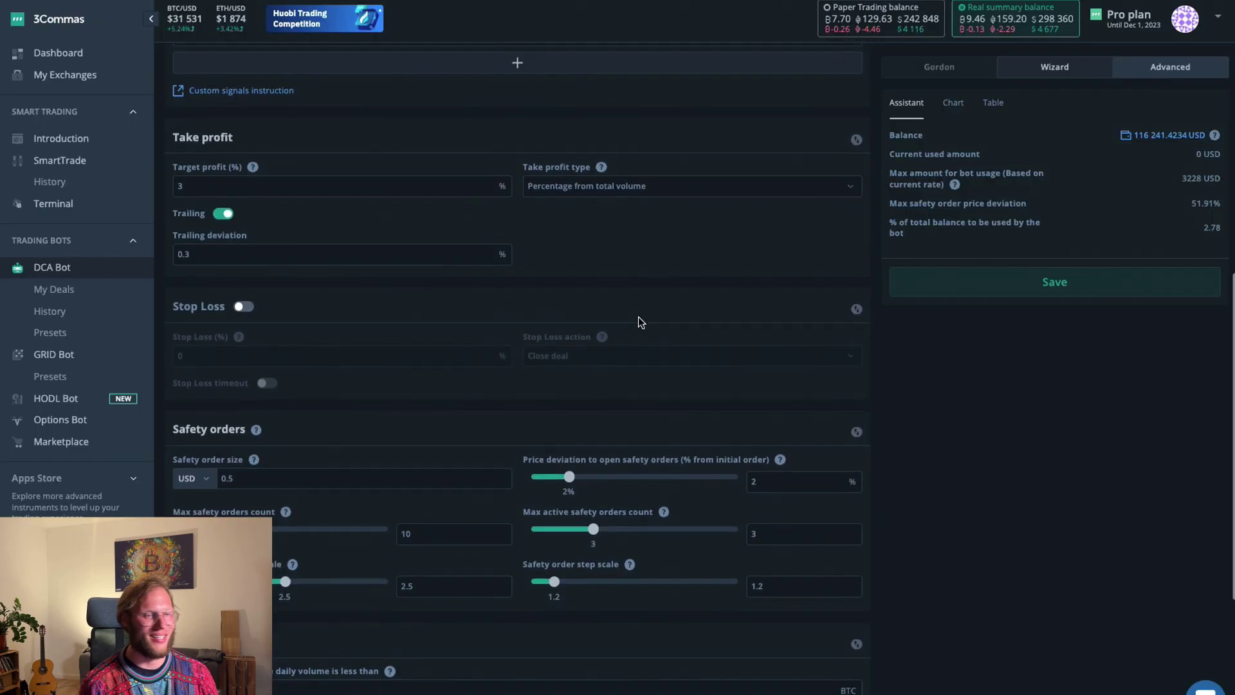
Enter 0.5 USD as the safety order size and view the used amount per order step.
{"action": "scroll", "coordinate": [638, 317], "scroll_direction": "down", "scroll_amount": 3}
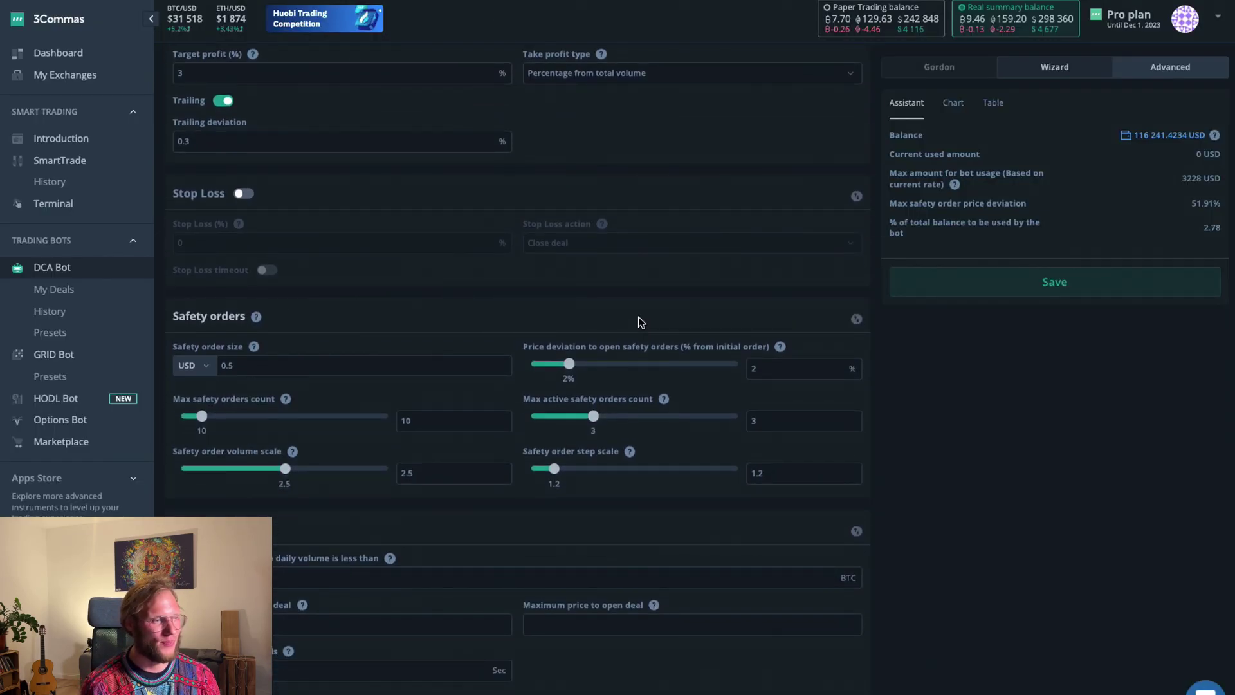
{"action": "left_click", "coordinate": [250, 366]}
{"action": "type", "text": "0.5"}
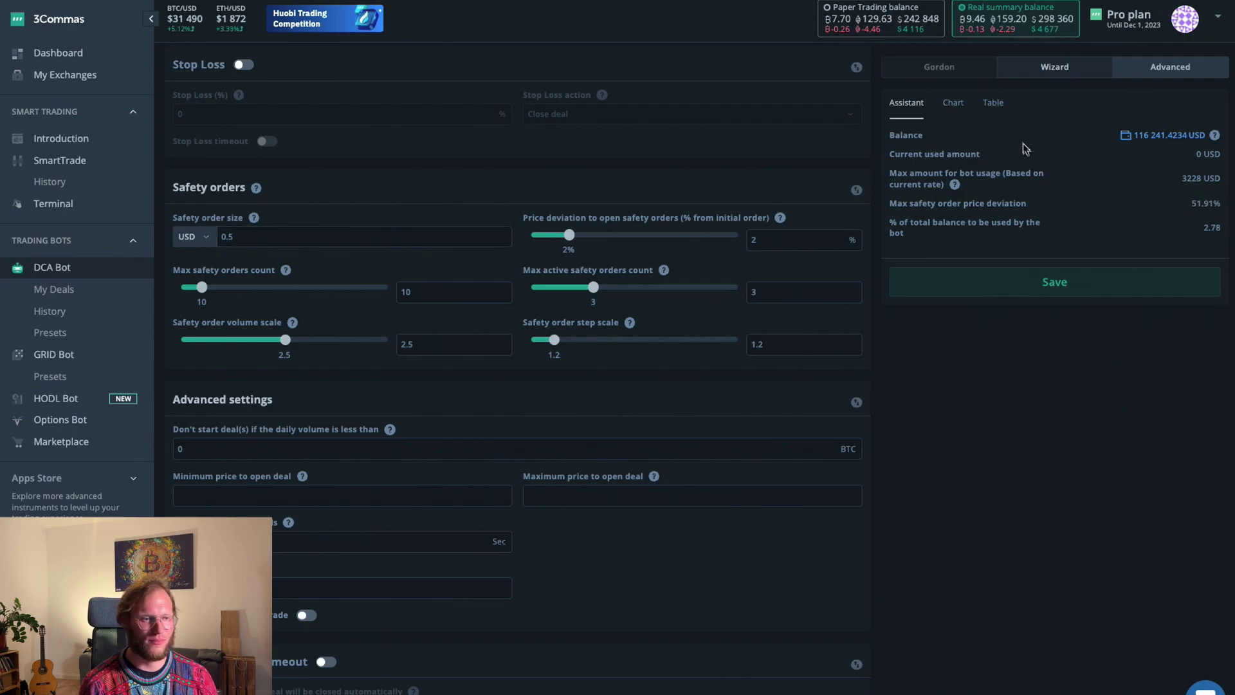
{"action": "left_click", "coordinate": [993, 103]}
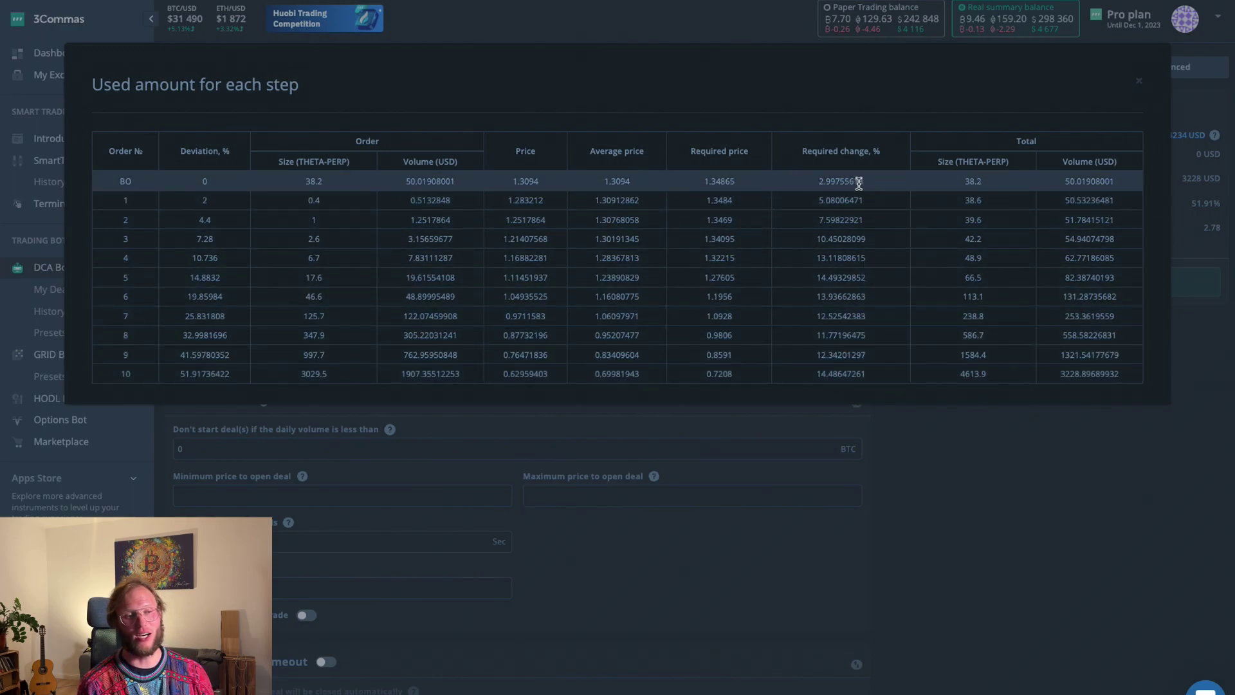
{"action": "key", "text": "Escape"}
Swipe back to the My bots list and scroll through the FTX Dieter BlockAlgo Flex bots.
{"action": "scroll", "coordinate": [880, 381], "scroll_direction": "down", "scroll_amount": 1}
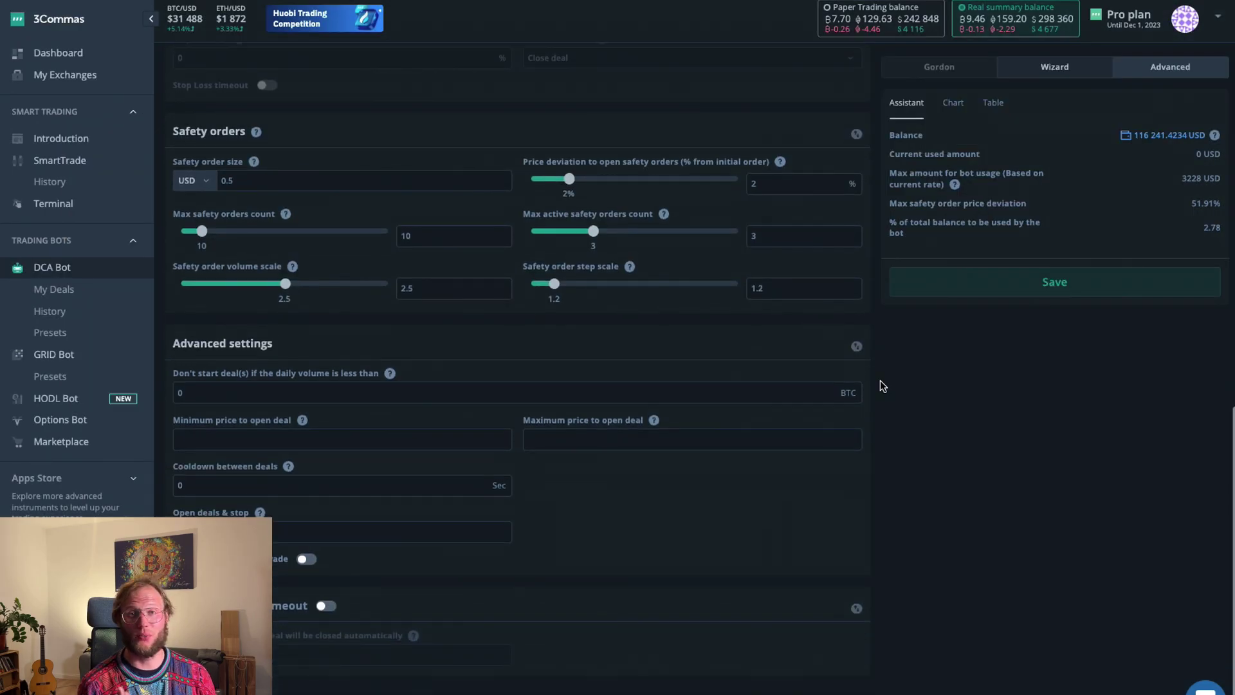
{"action": "scroll", "coordinate": [880, 380], "scroll_direction": "up", "scroll_amount": 10}
{"action": "scroll", "coordinate": [880, 381], "scroll_direction": "left", "scroll_amount": 5}
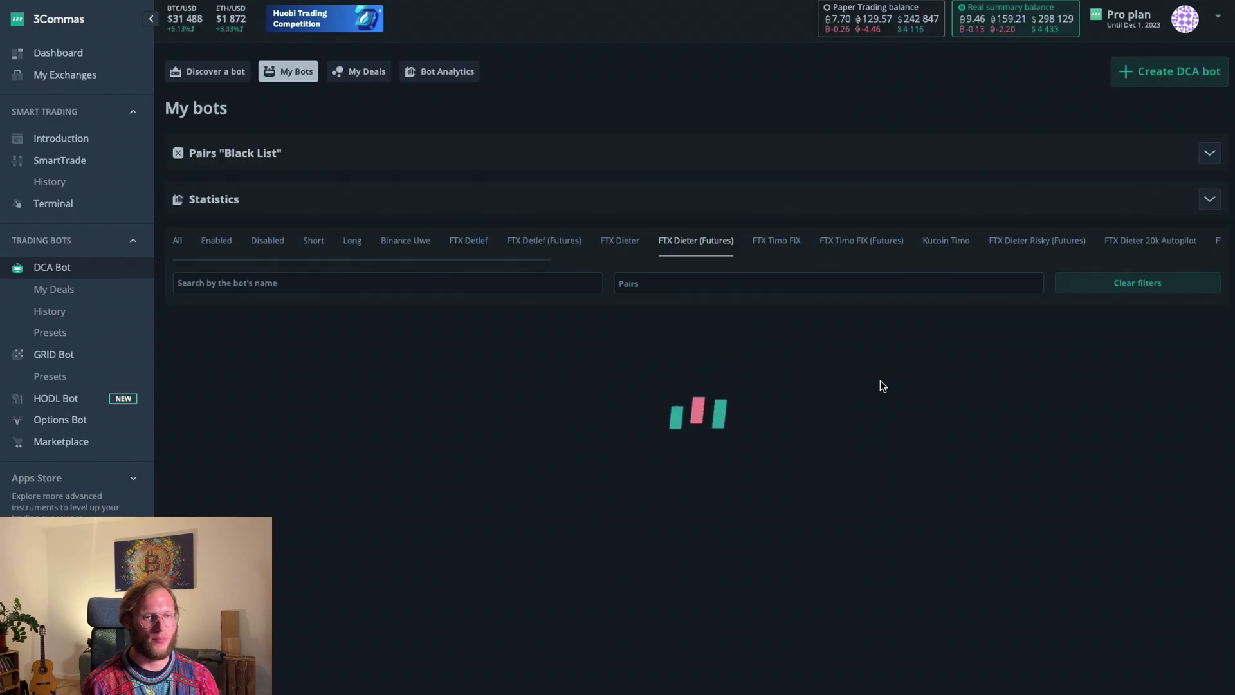
{"action": "scroll", "coordinate": [967, 507], "scroll_direction": "down", "scroll_amount": 2}
{"action": "scroll", "coordinate": [571, 477], "scroll_direction": "down", "scroll_amount": 2}
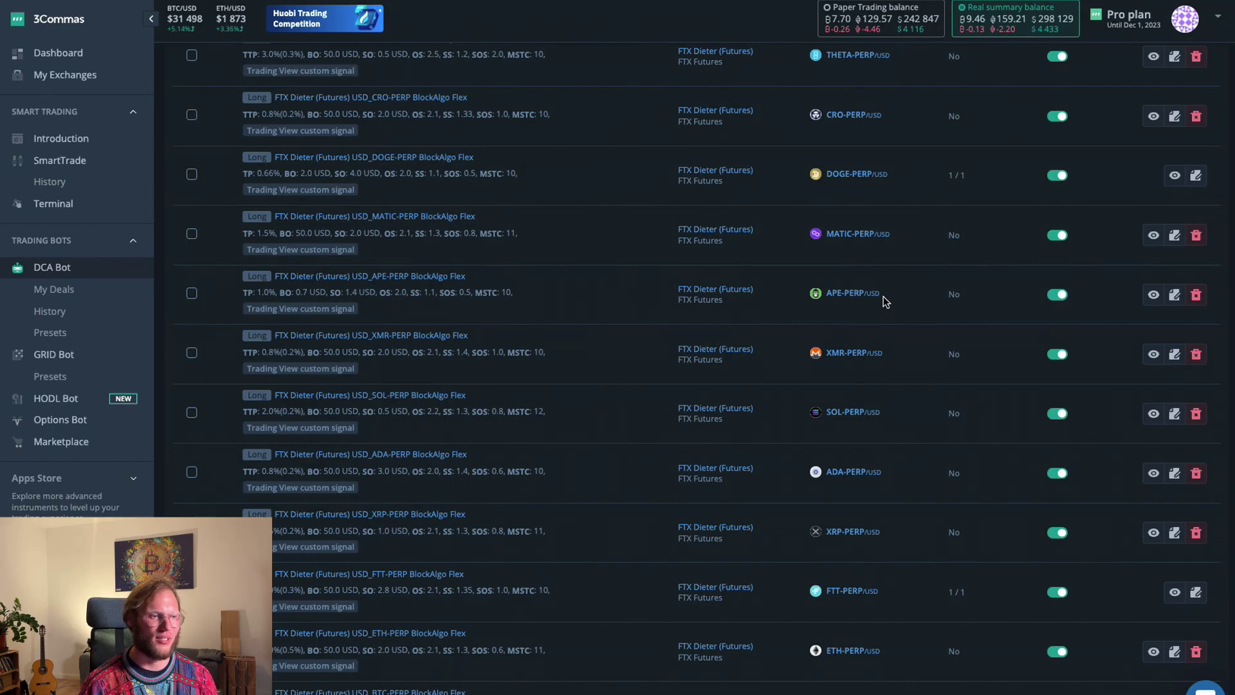
{"action": "scroll", "coordinate": [460, 346], "scroll_direction": "down", "scroll_amount": 3}
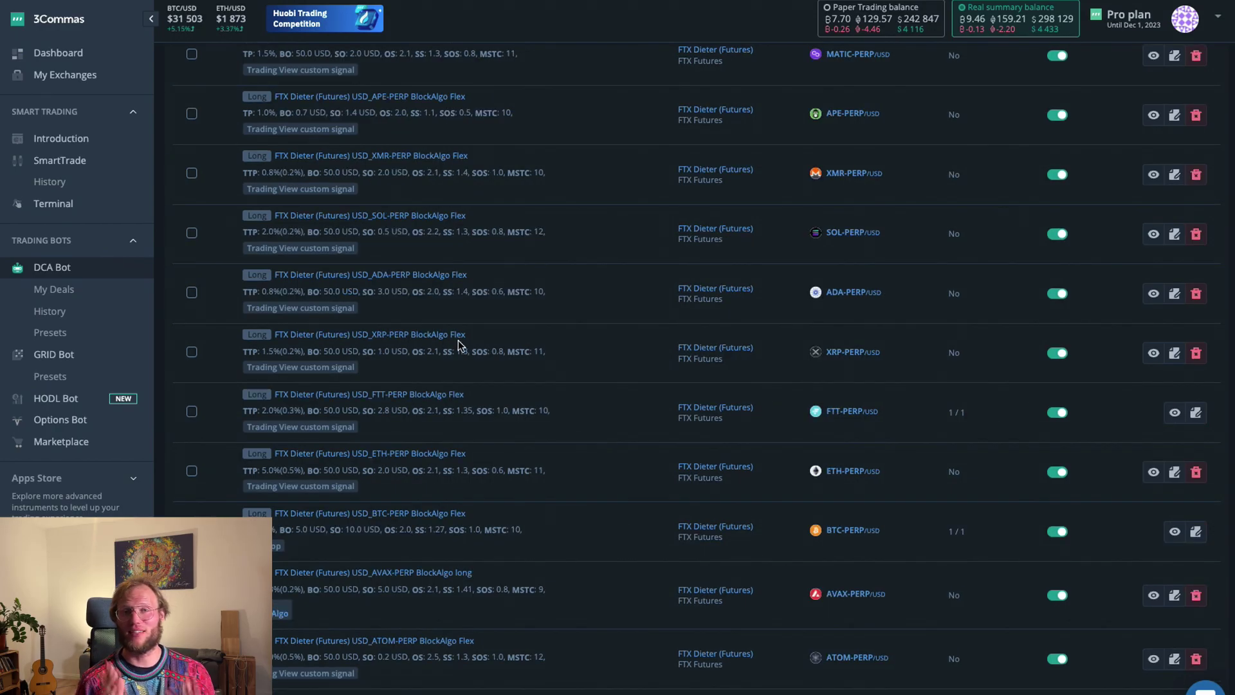